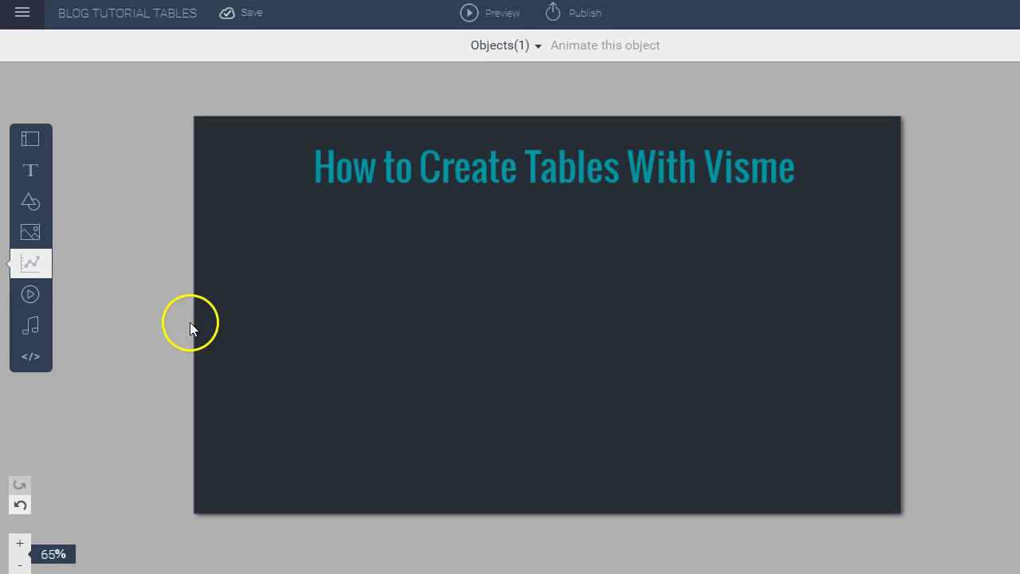
- Insert a 3x3 table from the Tables widget beneath the slide title
click(32, 267)
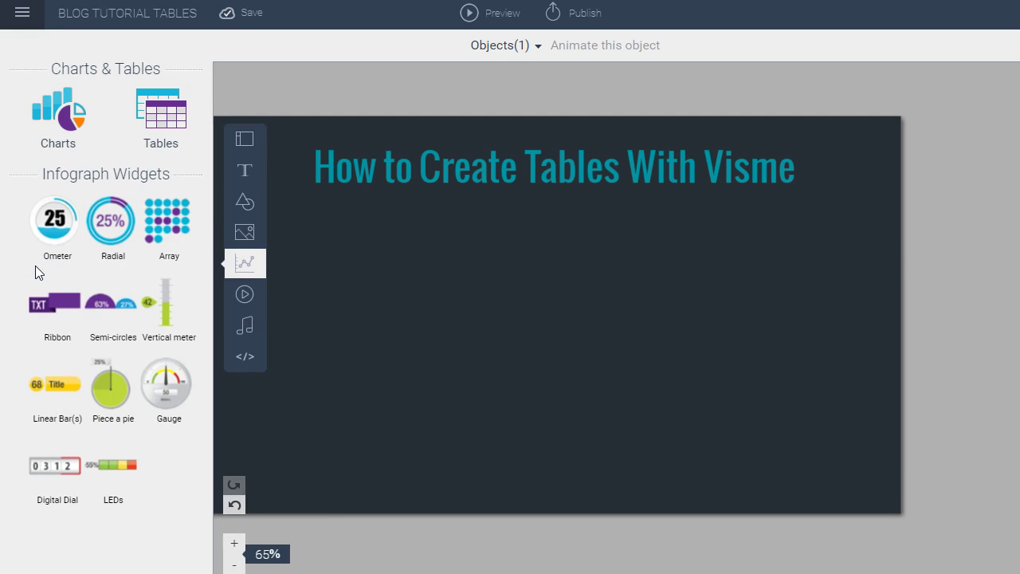
click(66, 239)
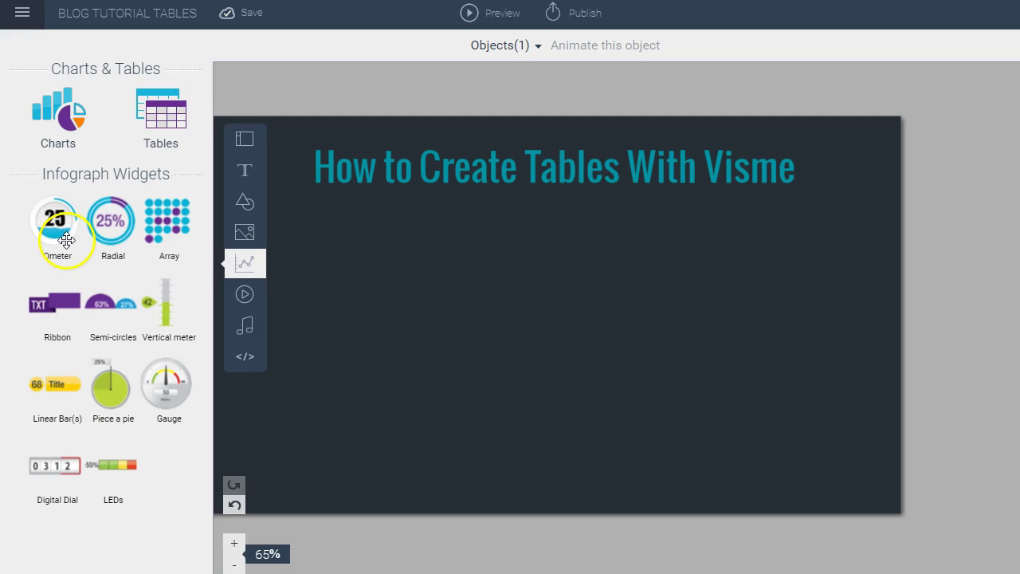
click(161, 126)
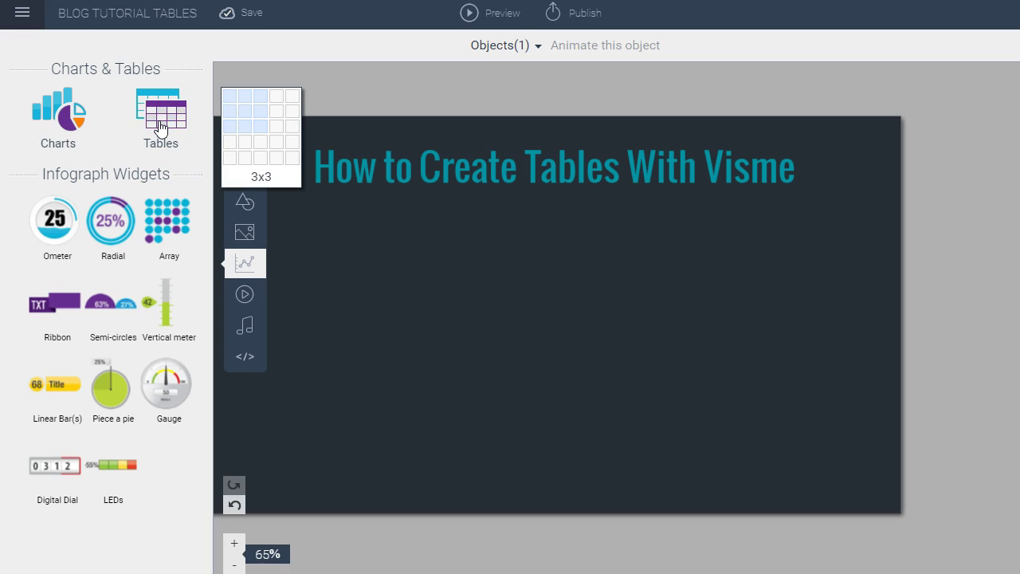
drag(251, 112, 264, 135)
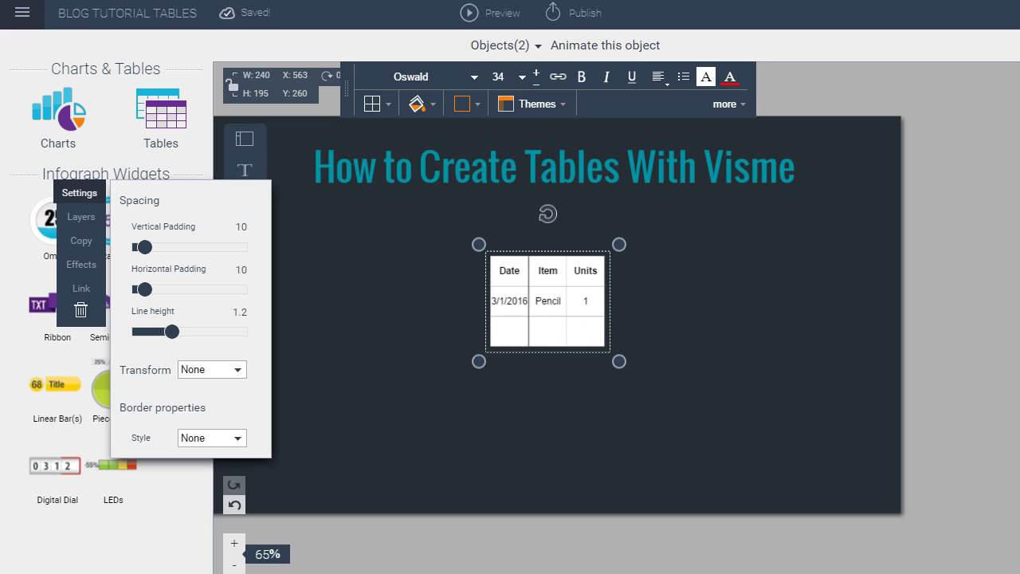
- Enlarge the table from its corner and widen it toward the left edge of the slide
click(739, 410)
drag(622, 364, 788, 446)
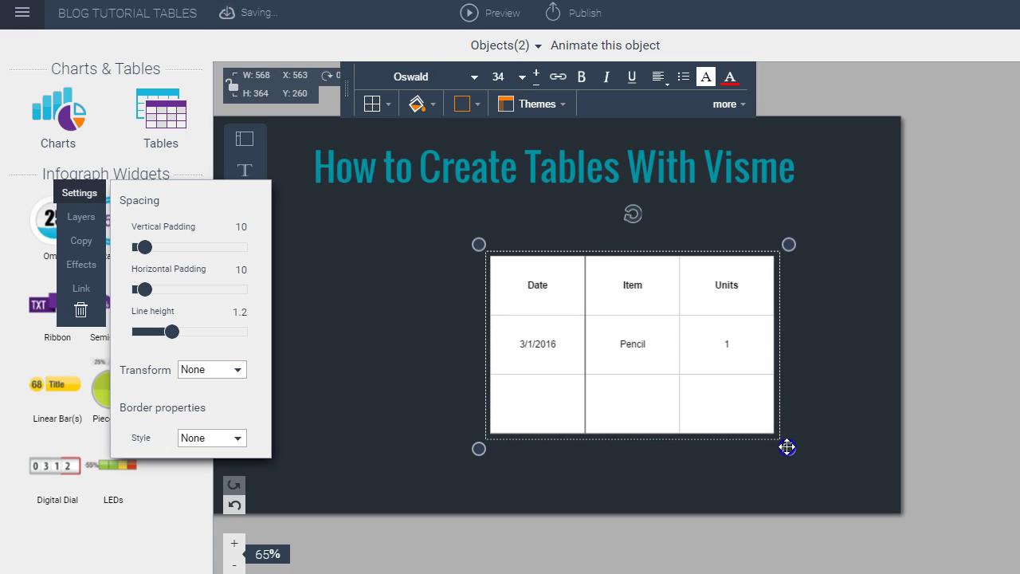
click(498, 281)
drag(478, 245, 323, 216)
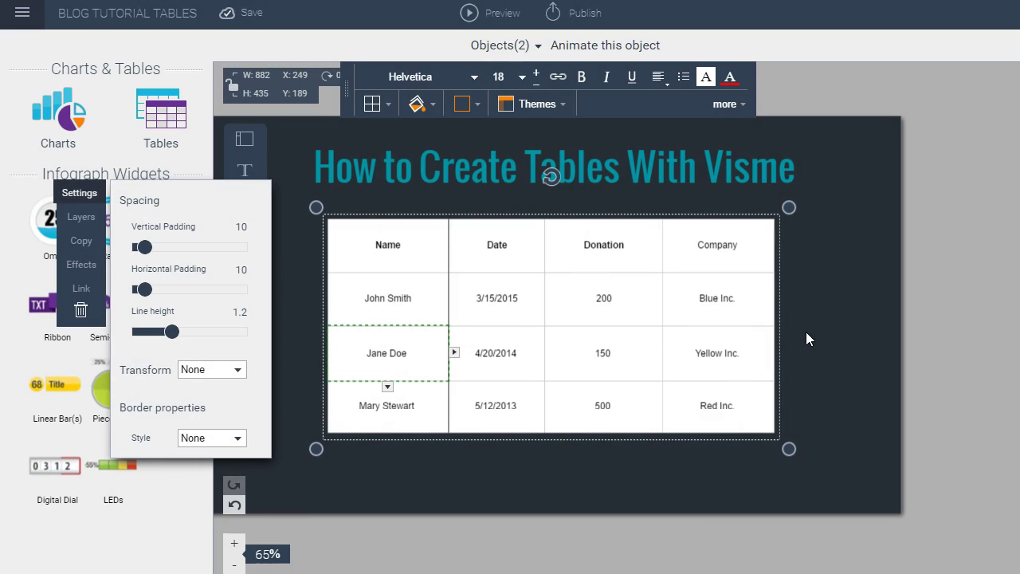
- Make the John Smith row taller and narrow the Donation column to widen Company
click(579, 299)
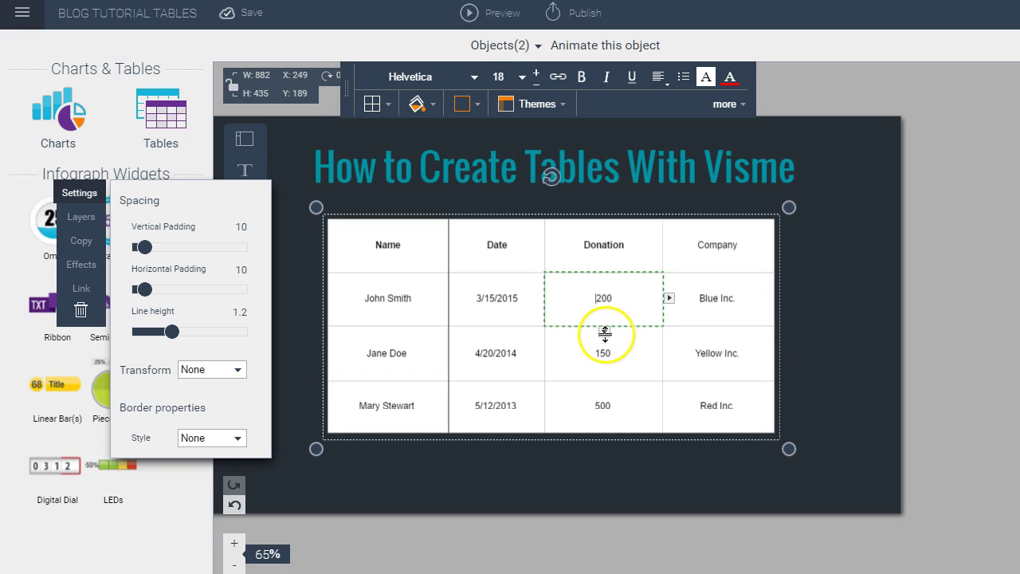
mouse_move(605, 333)
mouse_down()
mouse_move(606, 388)
mouse_move(600, 344)
mouse_up()
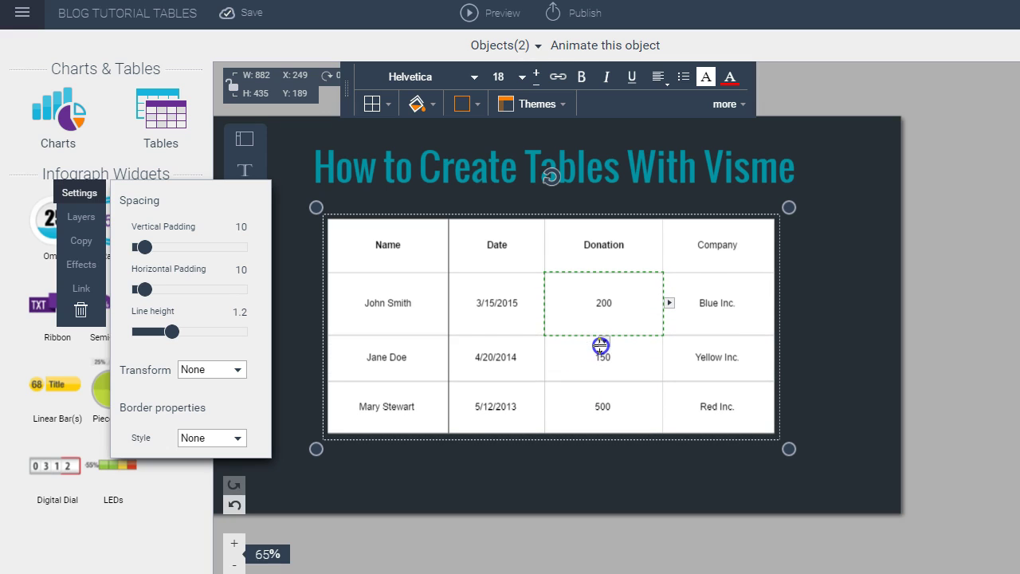
mouse_move(667, 303)
mouse_down()
mouse_move(740, 303)
mouse_move(662, 308)
mouse_up()
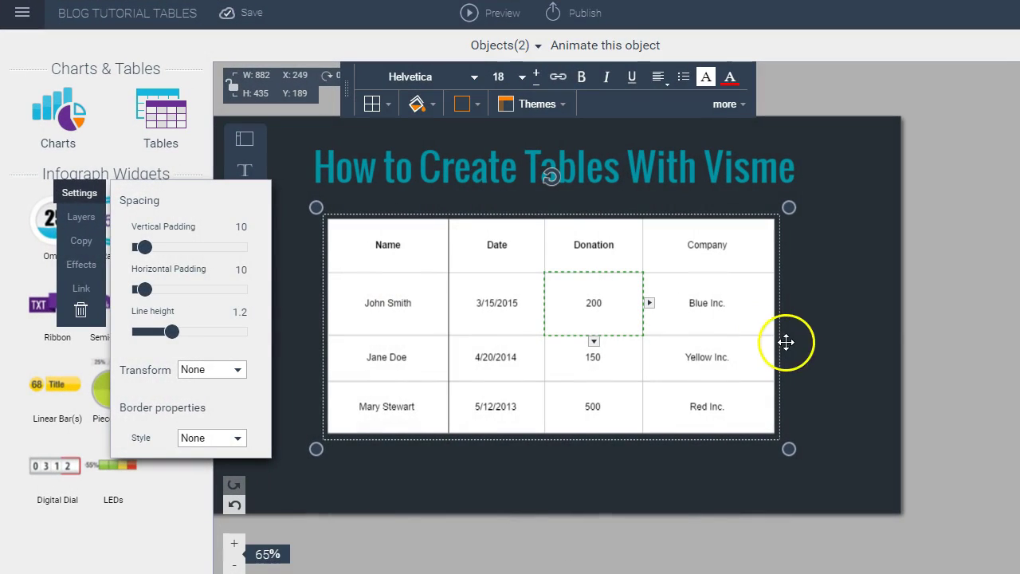
- Try the yellow, orange, white, blue and light-blue table themes, then settle on grey
click(832, 348)
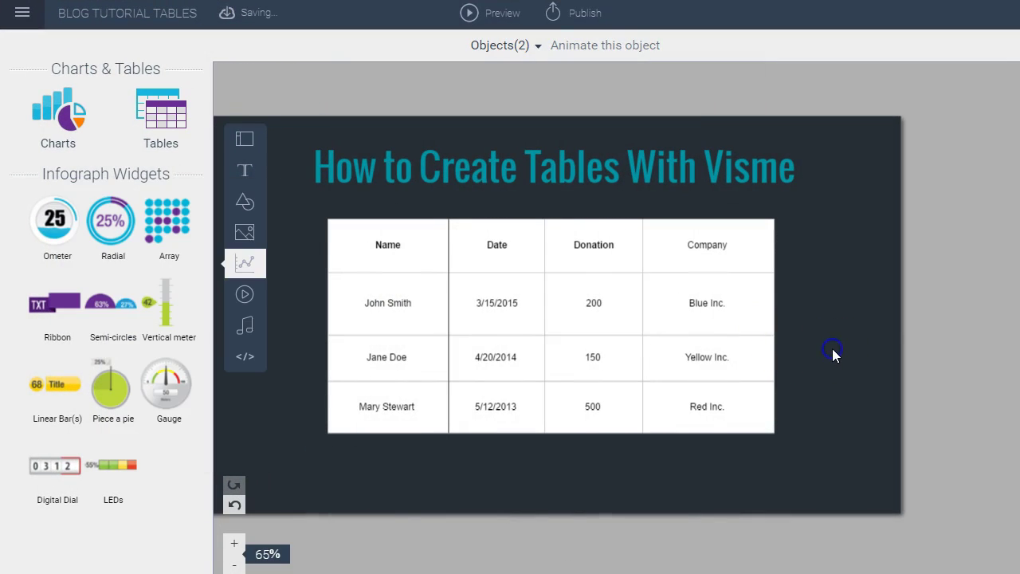
click(494, 241)
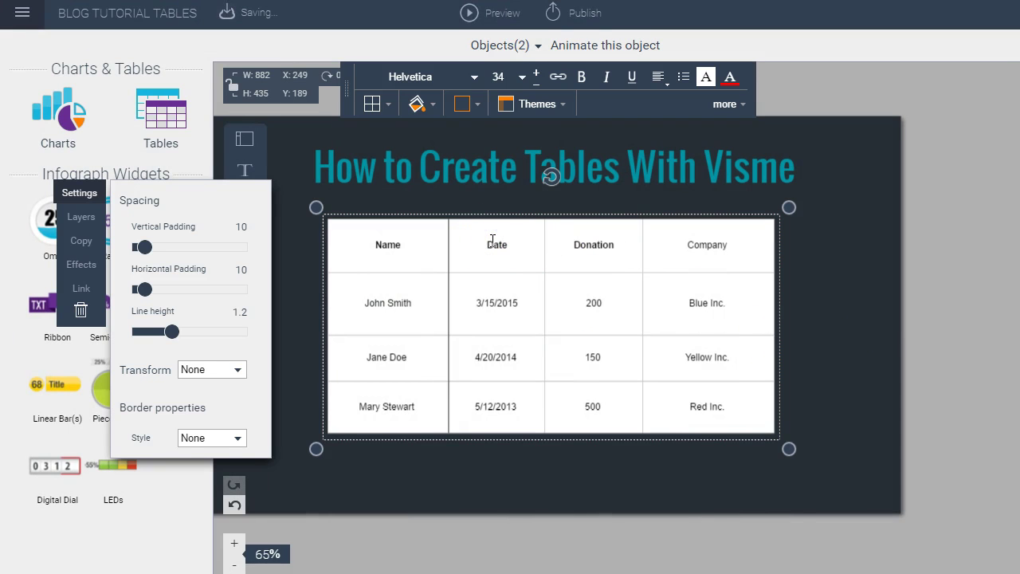
click(556, 106)
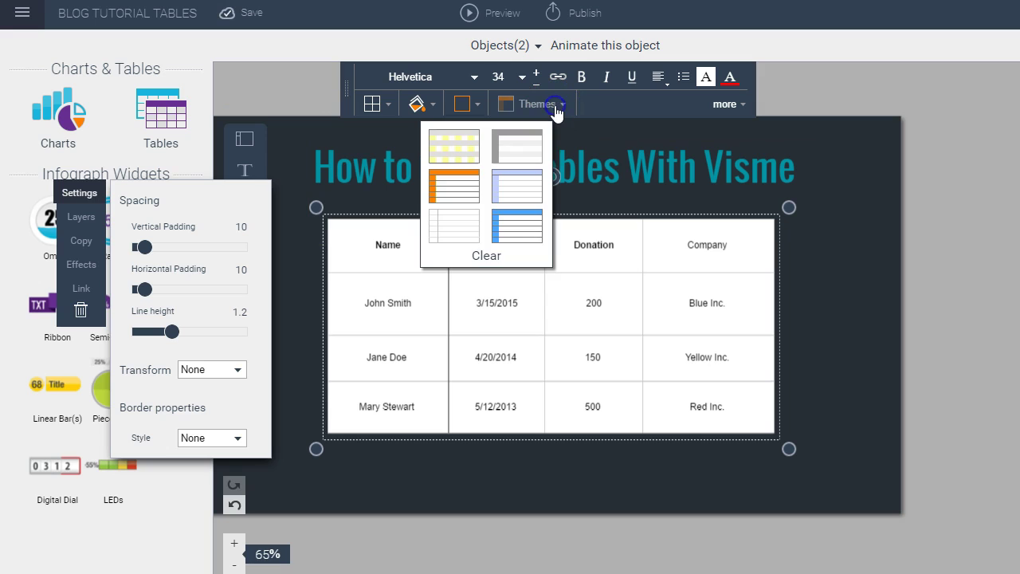
click(455, 163)
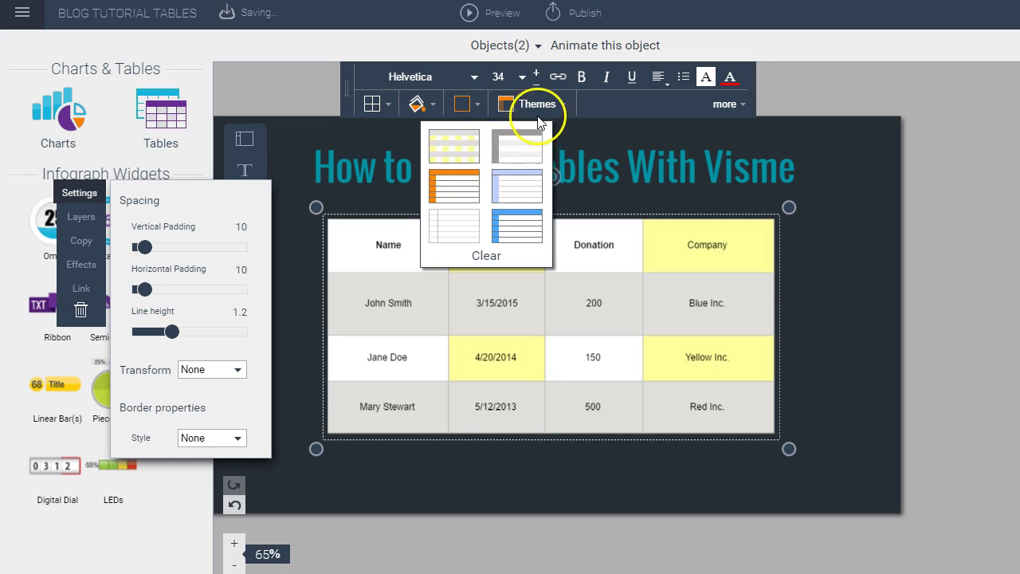
click(456, 191)
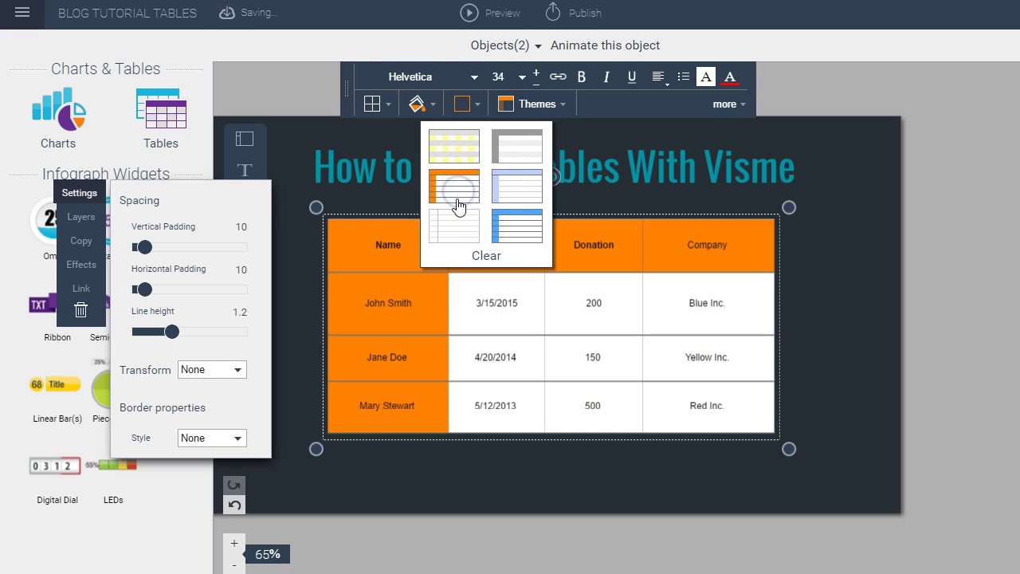
click(456, 226)
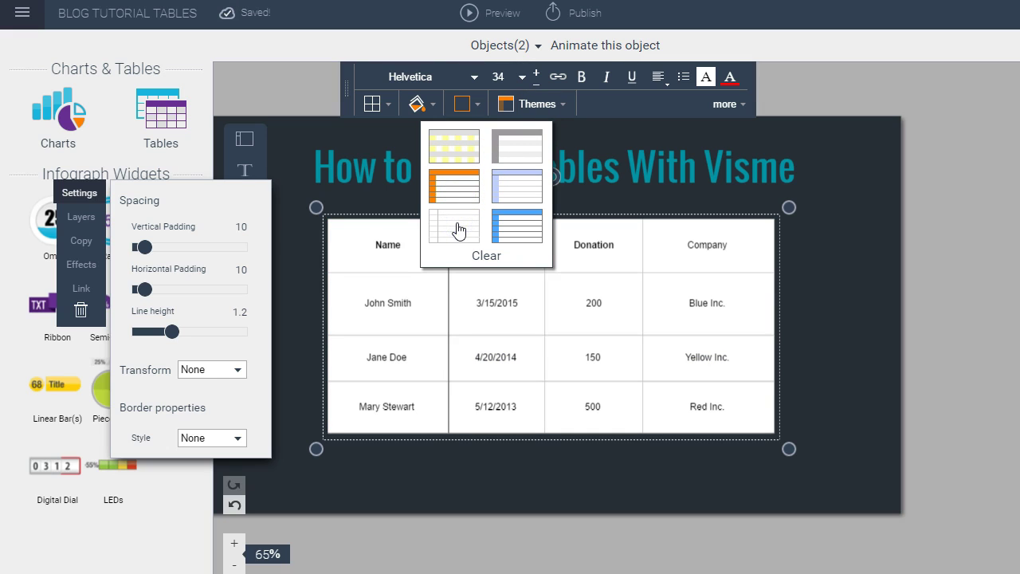
click(507, 228)
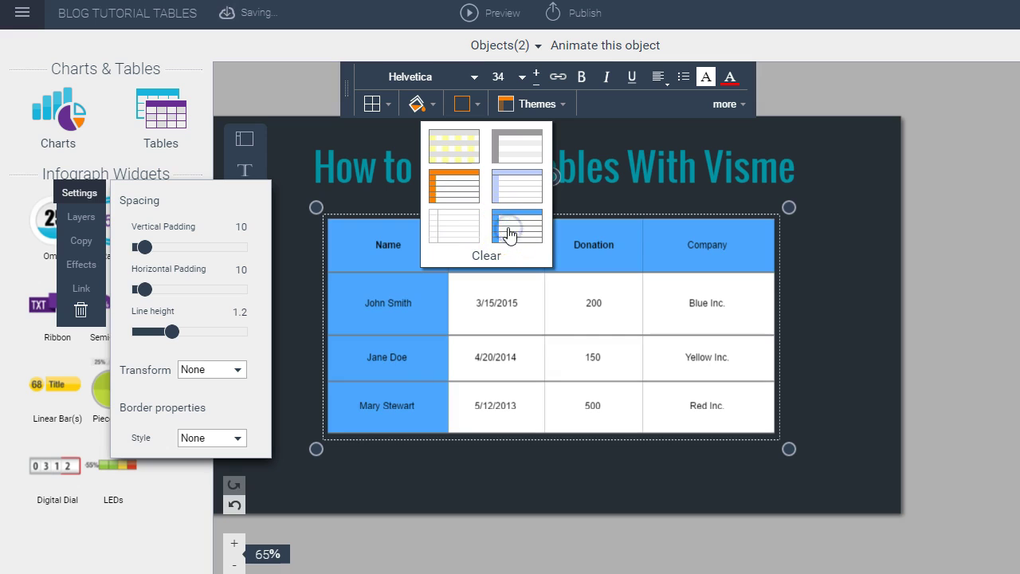
click(514, 193)
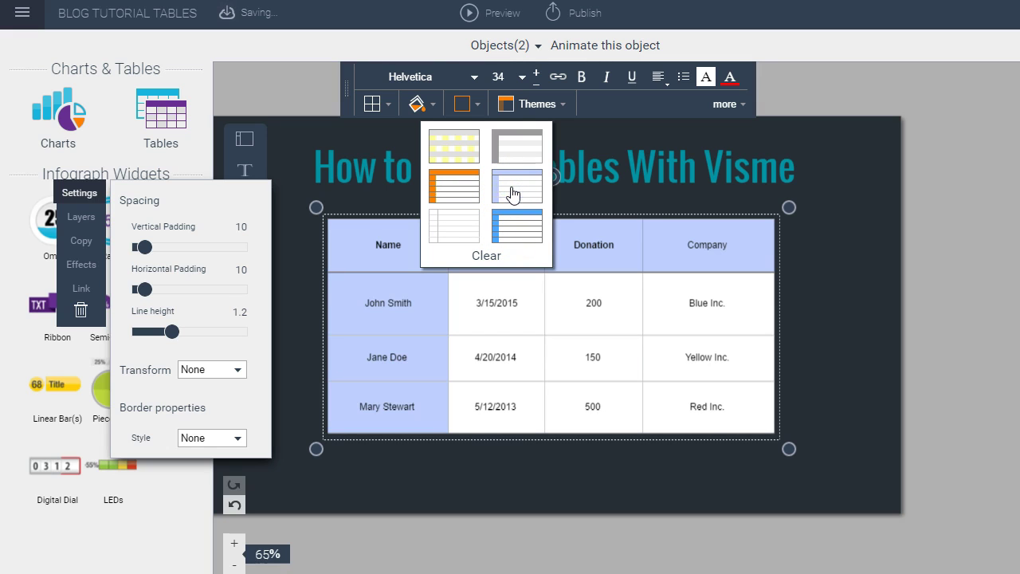
click(512, 155)
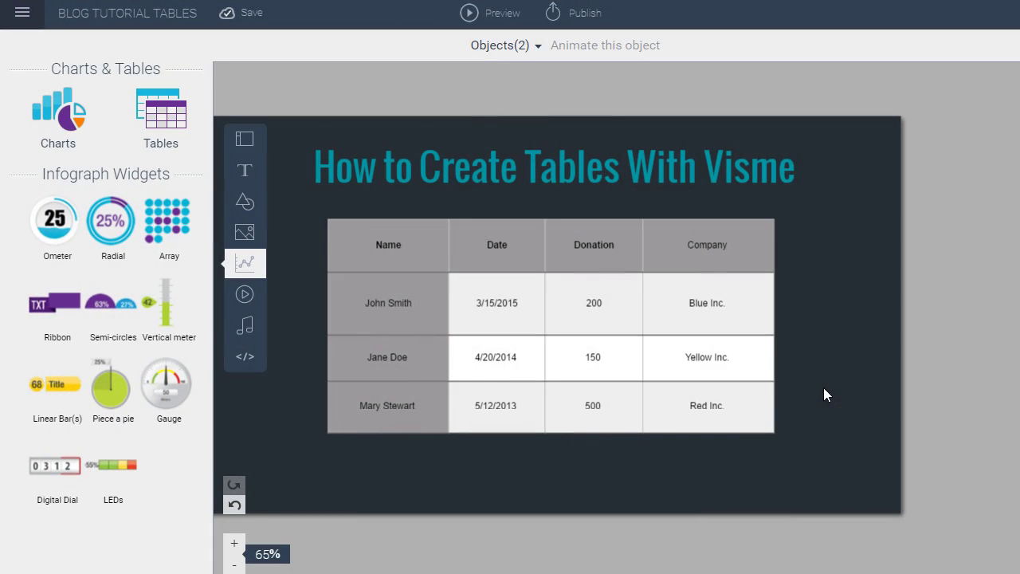
- Select the whole header row and fill it dark blue from the custom colours
click(468, 221)
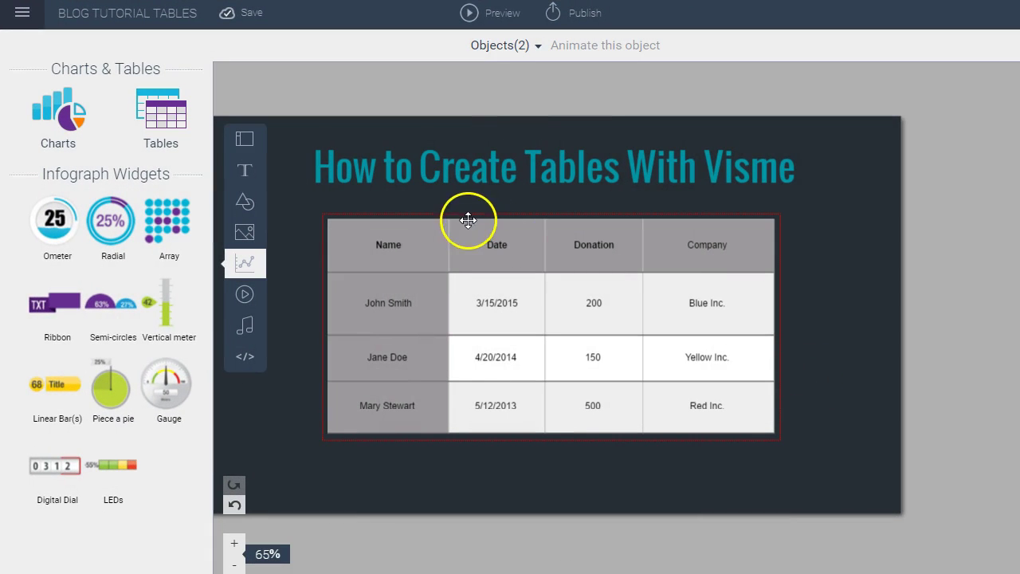
click(409, 260)
drag(405, 247, 737, 257)
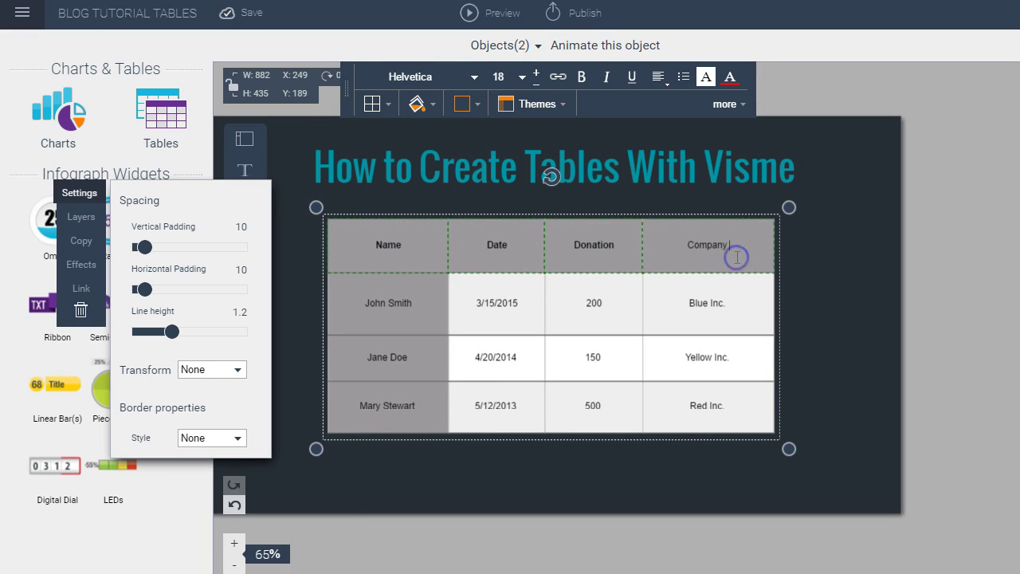
click(427, 110)
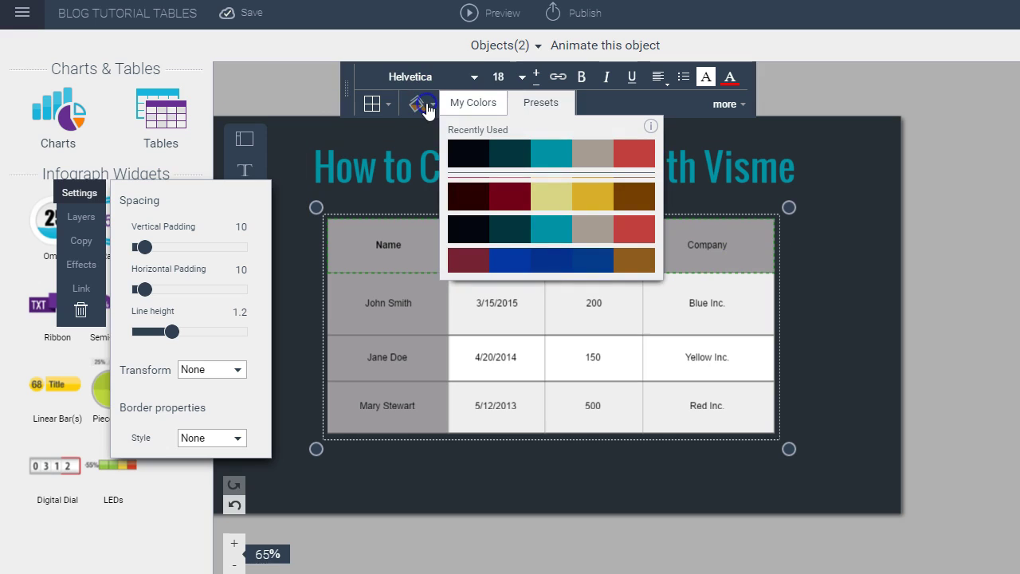
click(473, 107)
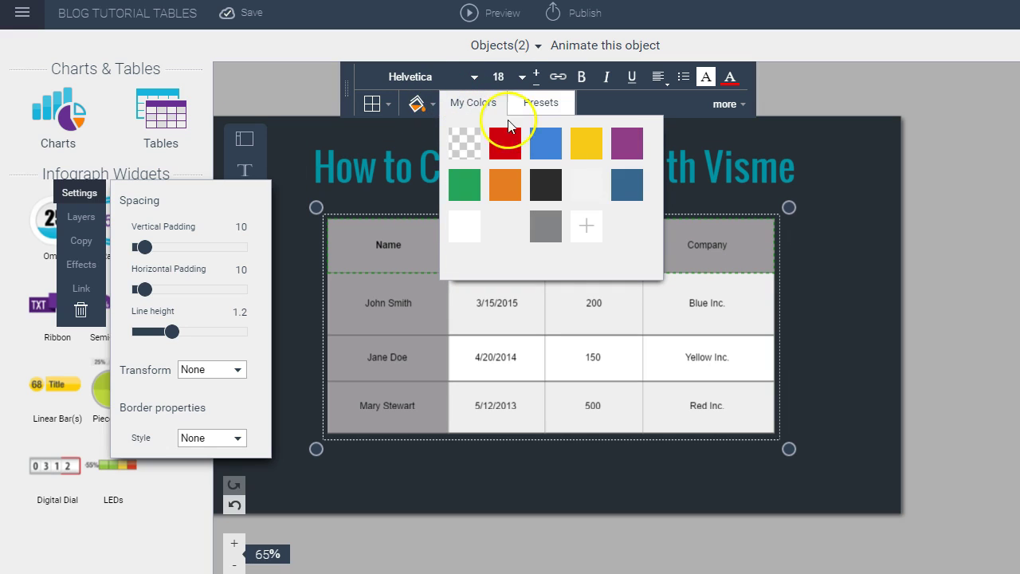
click(630, 195)
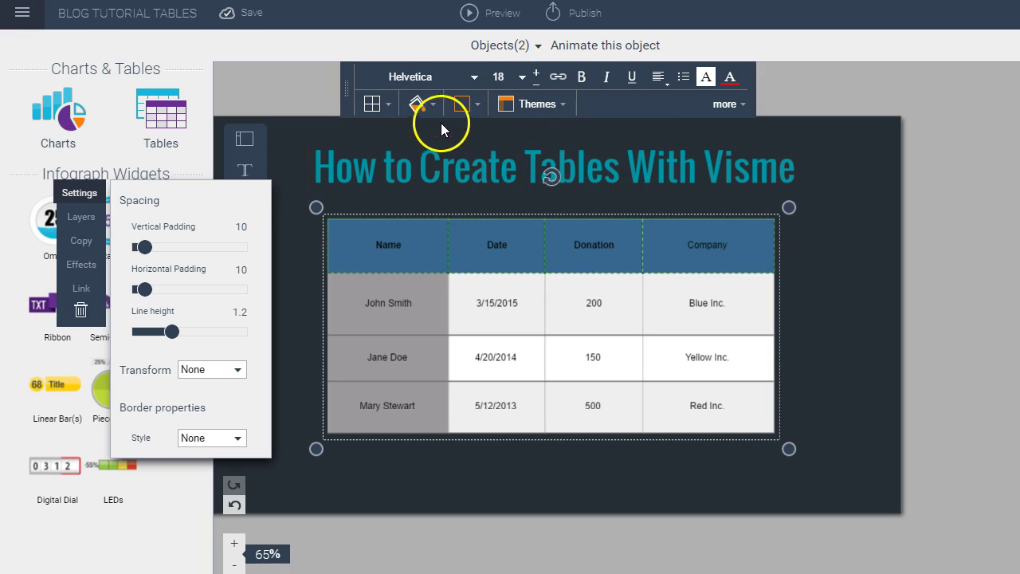
- Recolour the header row and first column teal from the preset palettes
click(419, 103)
click(530, 106)
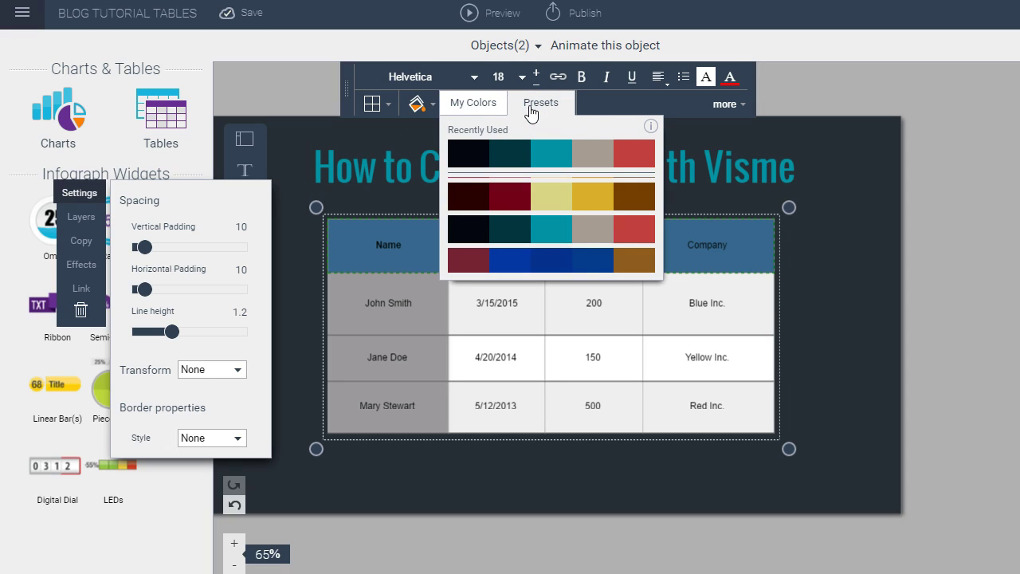
click(550, 118)
click(553, 160)
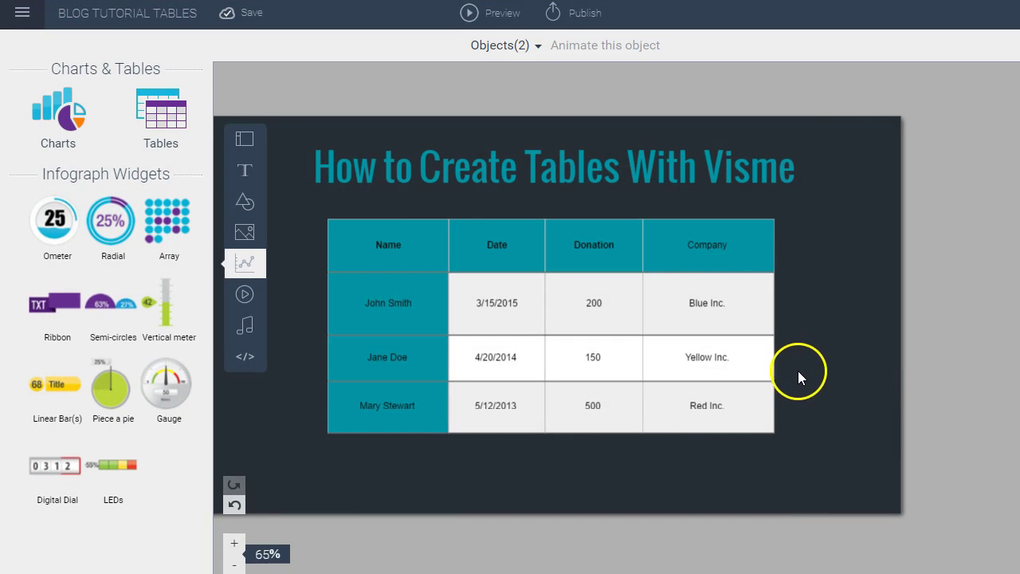
- Set all the table text to Josefin Sans at font size 28
click(463, 251)
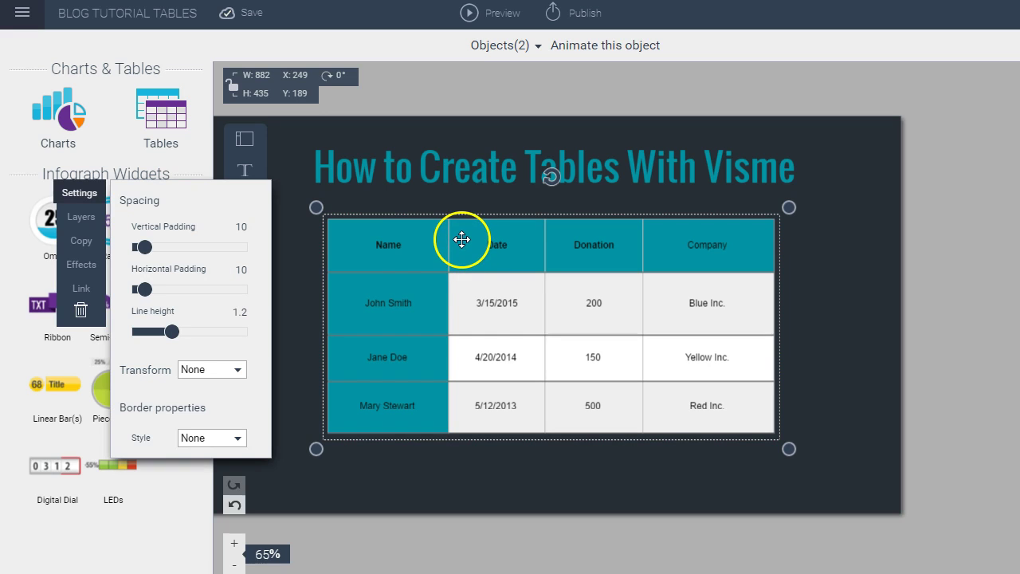
click(397, 262)
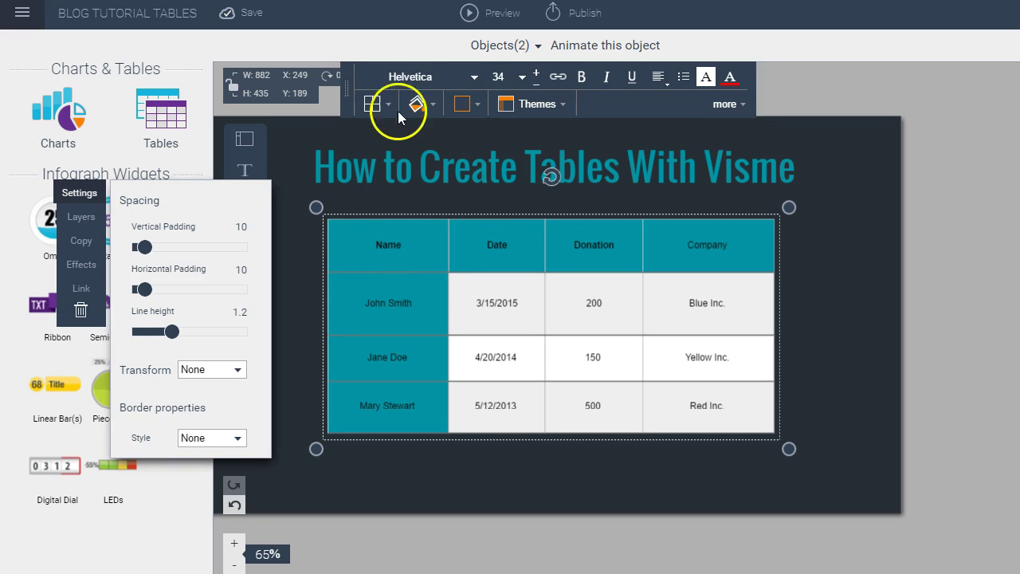
click(472, 80)
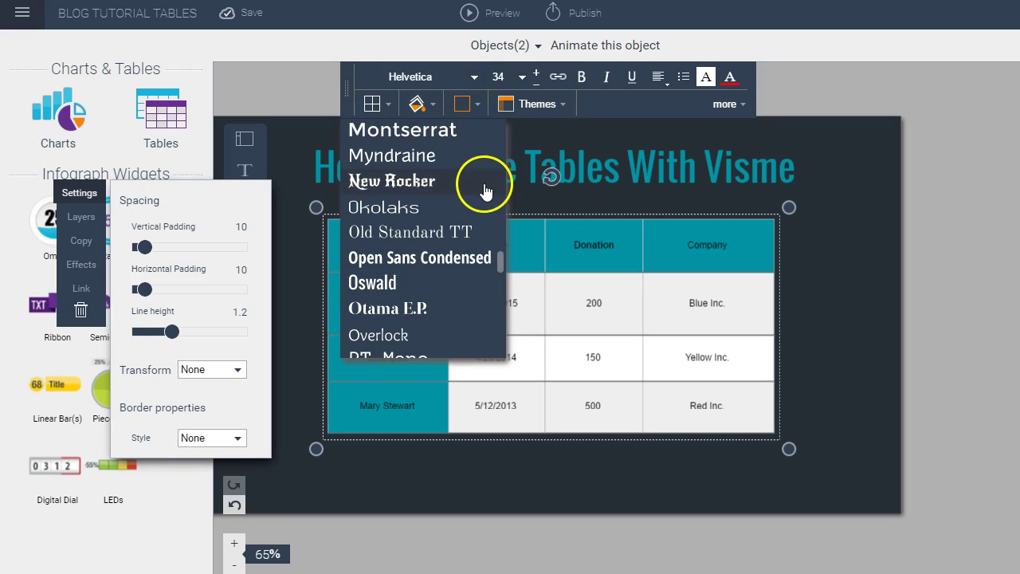
drag(502, 267, 500, 223)
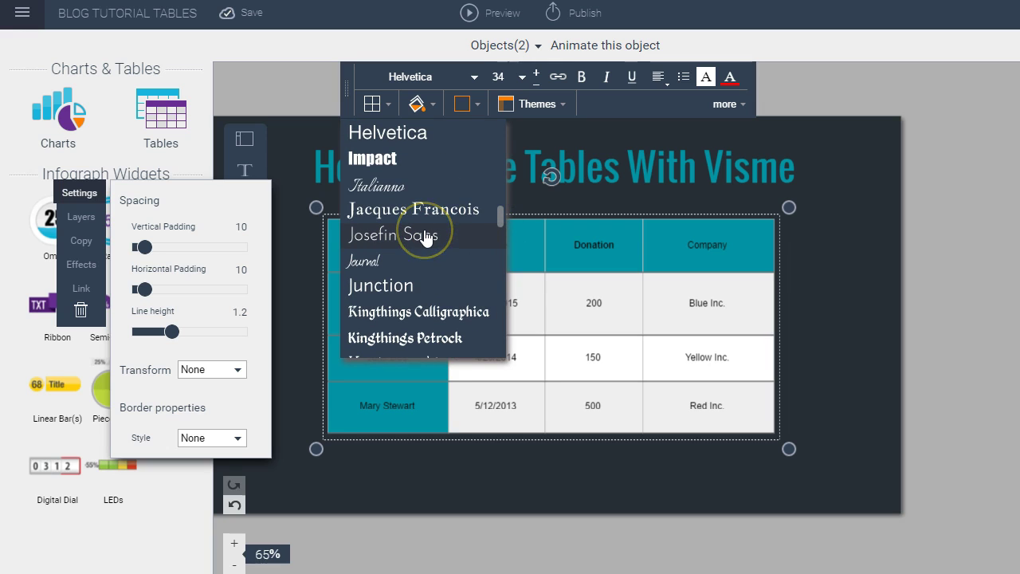
click(426, 236)
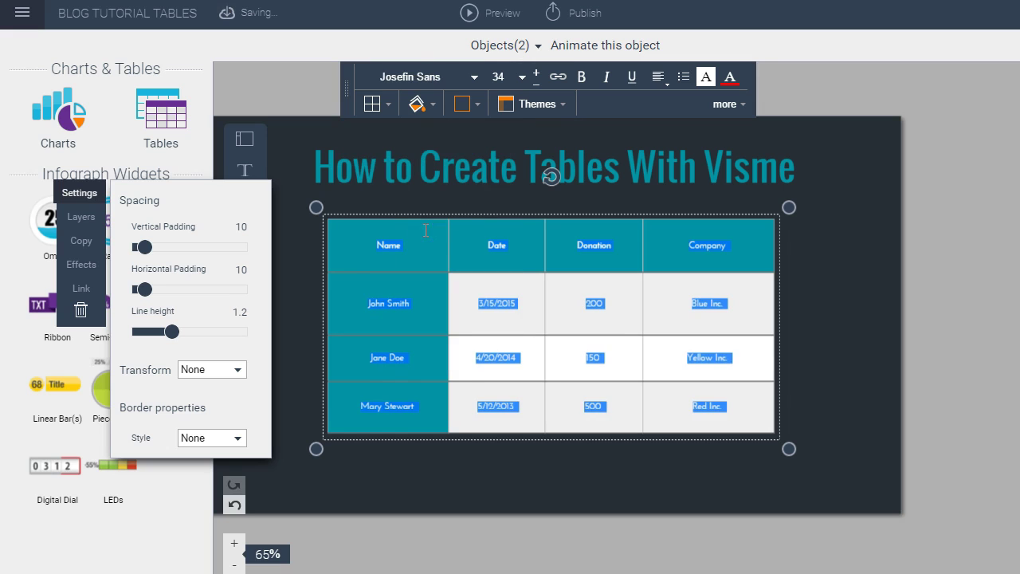
click(537, 75)
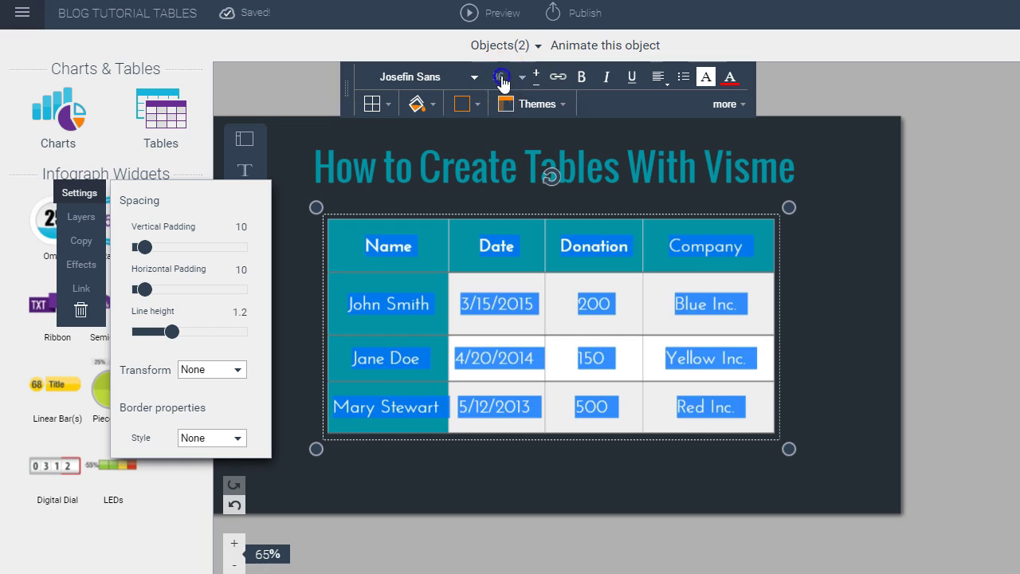
click(500, 78)
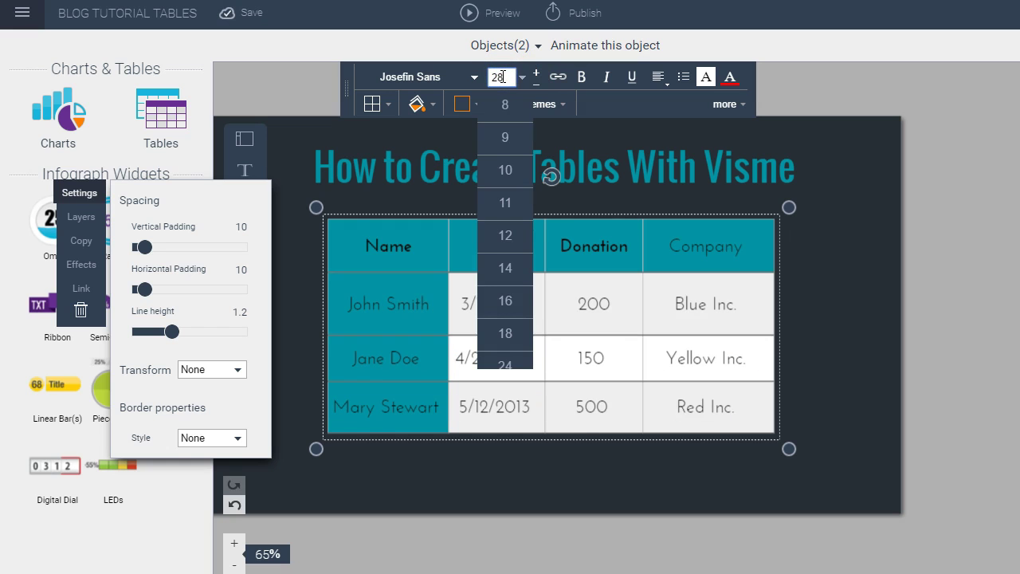
text(28)
key(Return)
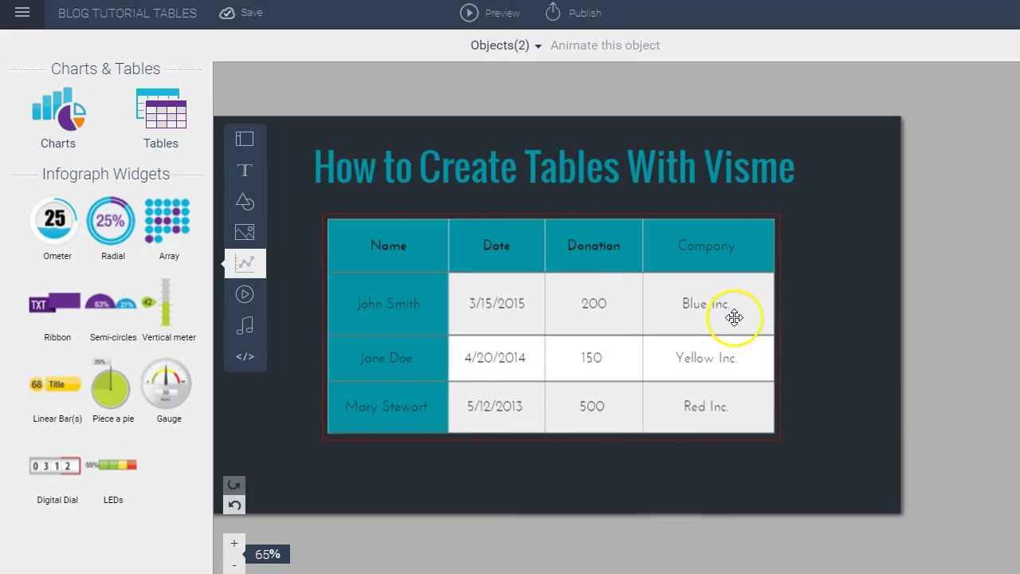
- Reposition the table slightly to the right on the slide
click(733, 316)
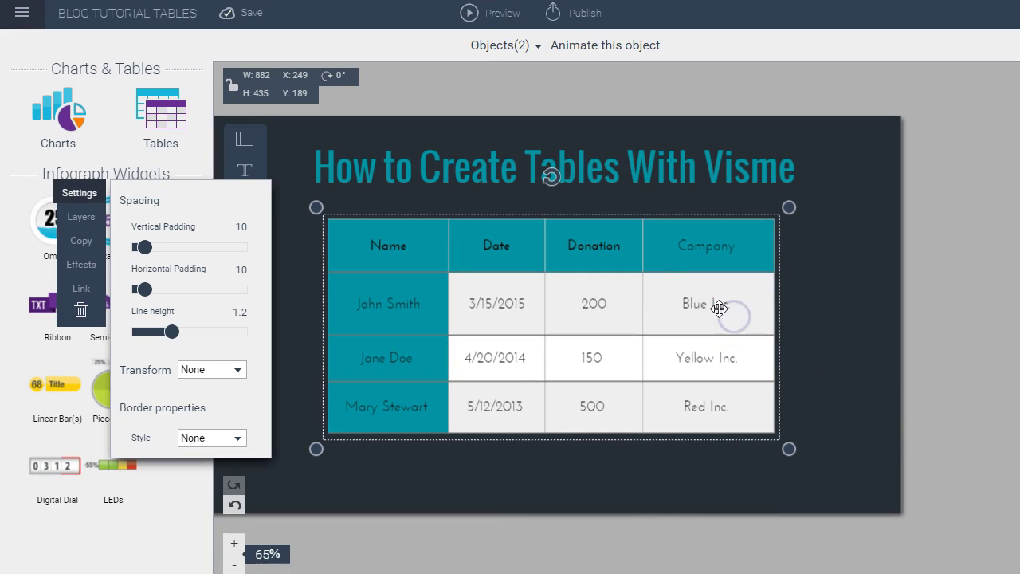
drag(364, 245, 716, 417)
click(370, 254)
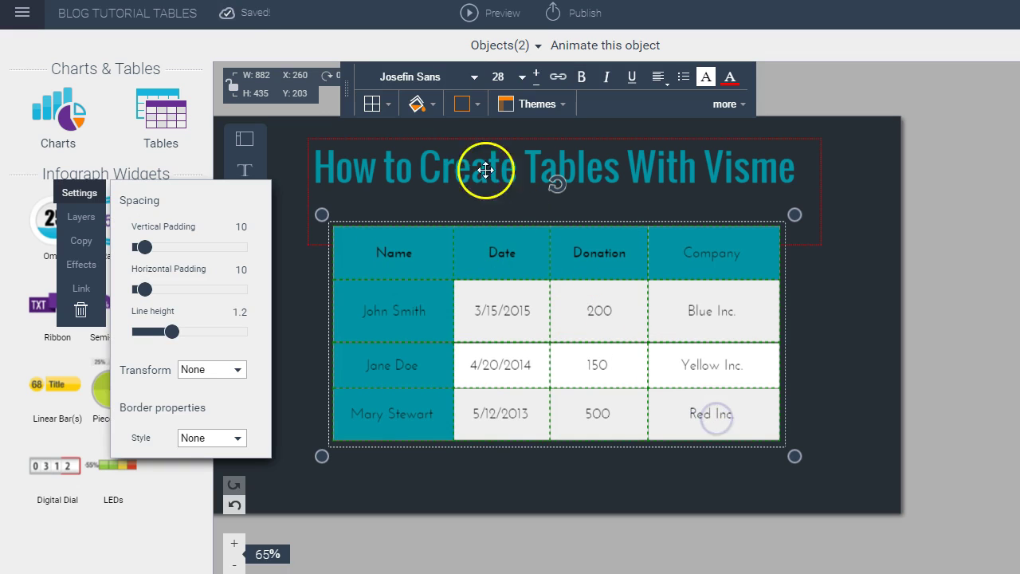
- Make the inner grid lines white, after first trying dark teal
click(477, 106)
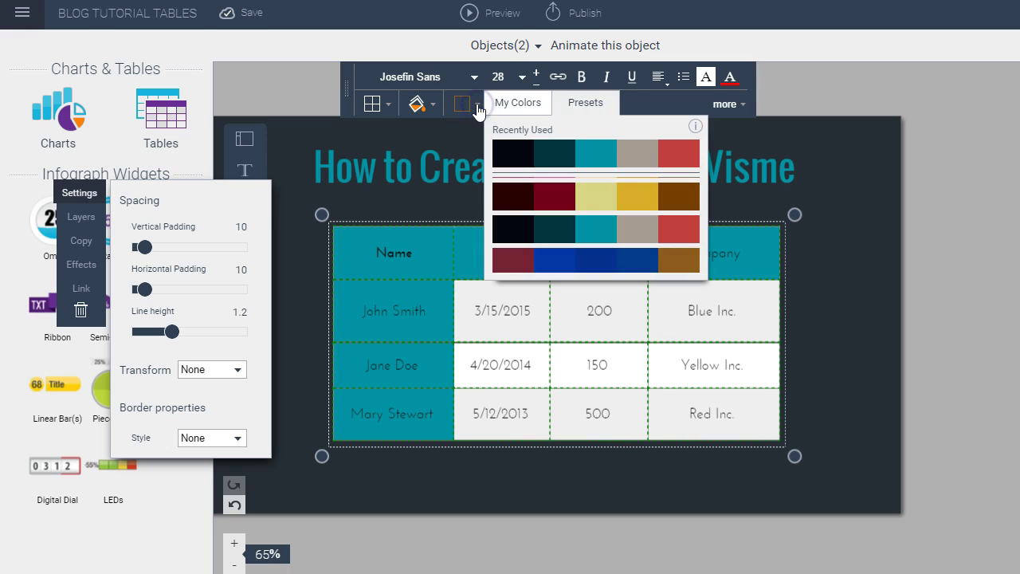
click(551, 162)
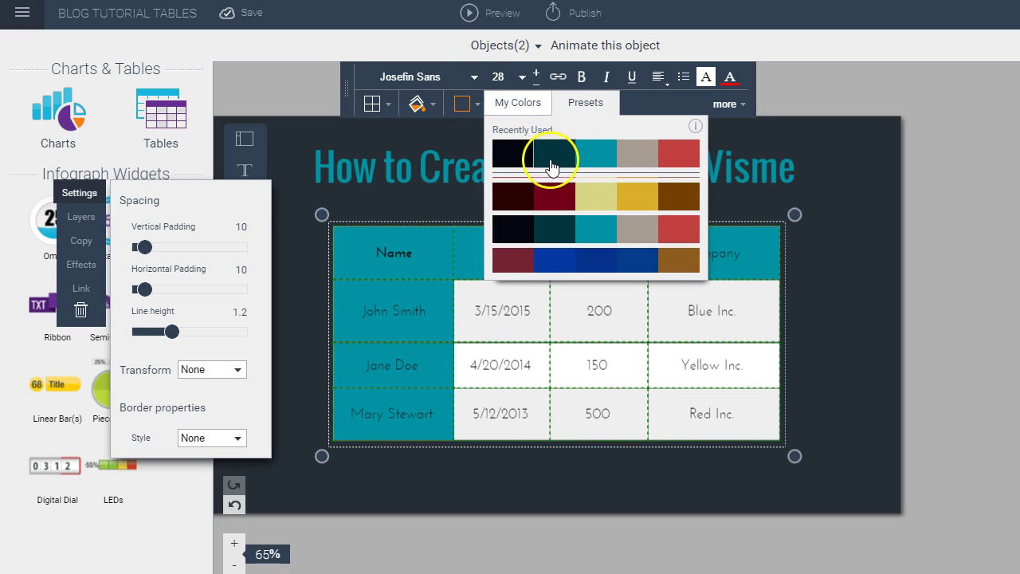
click(841, 324)
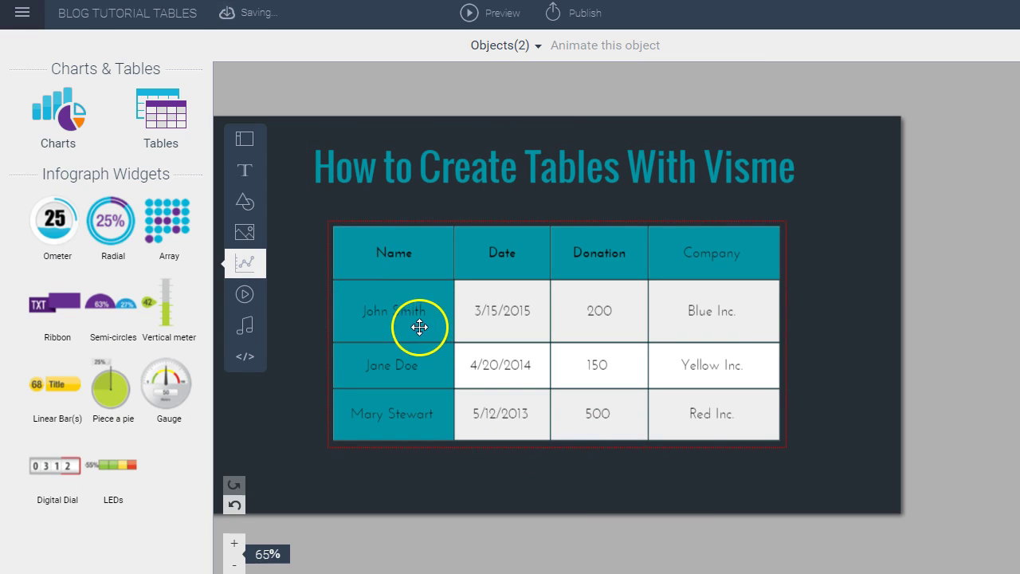
click(404, 266)
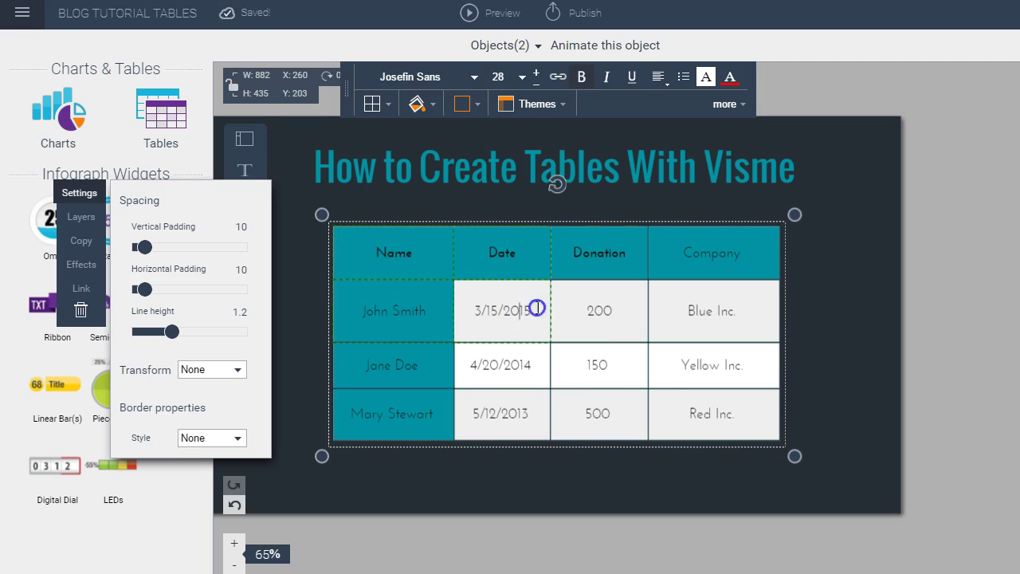
click(706, 439)
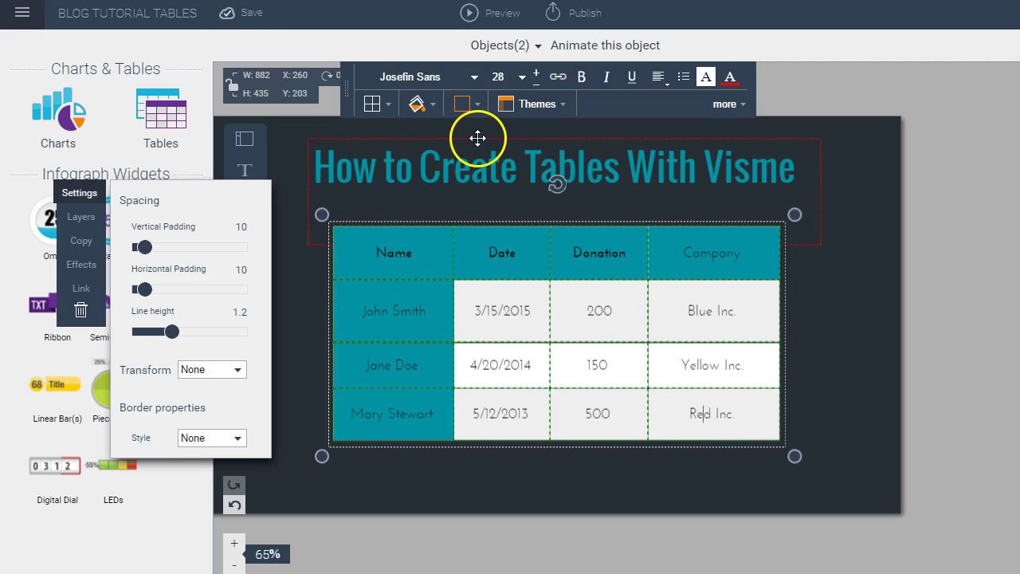
click(478, 109)
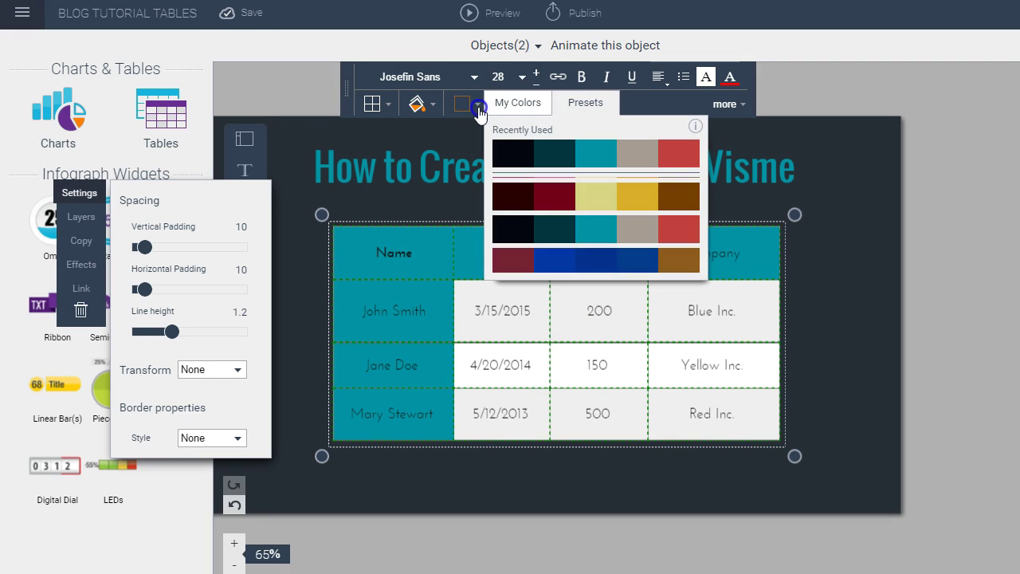
click(518, 104)
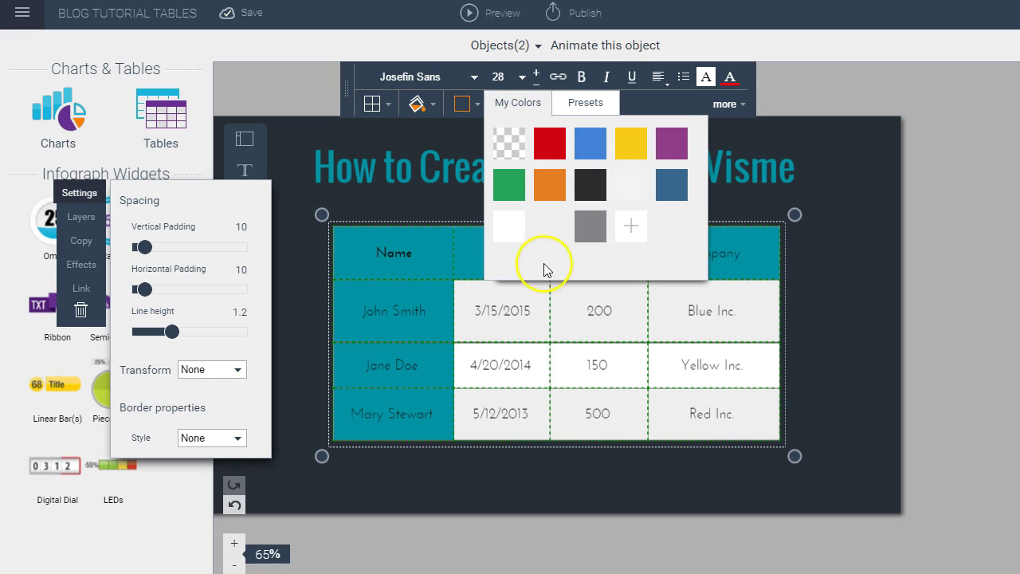
click(507, 232)
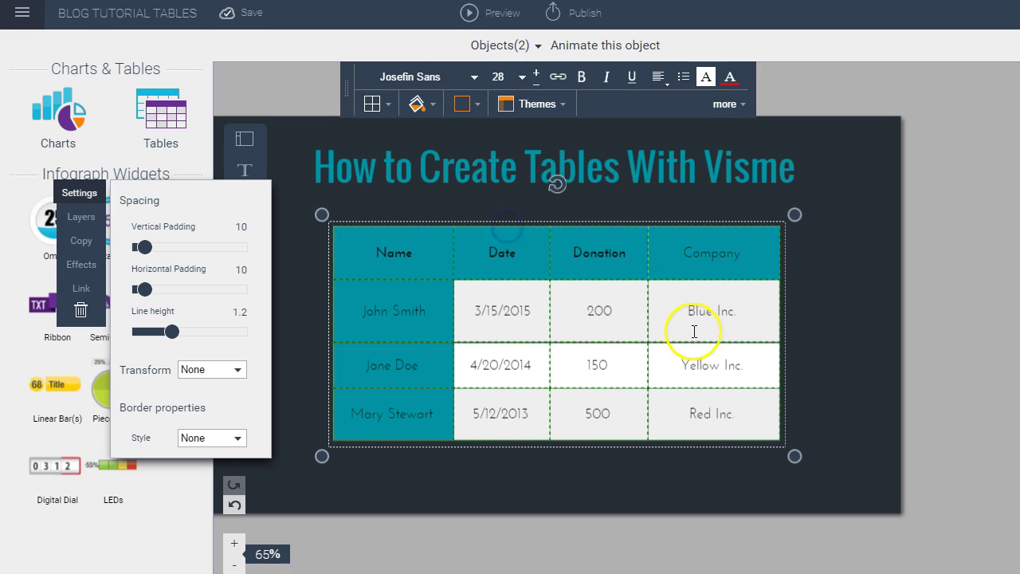
click(844, 388)
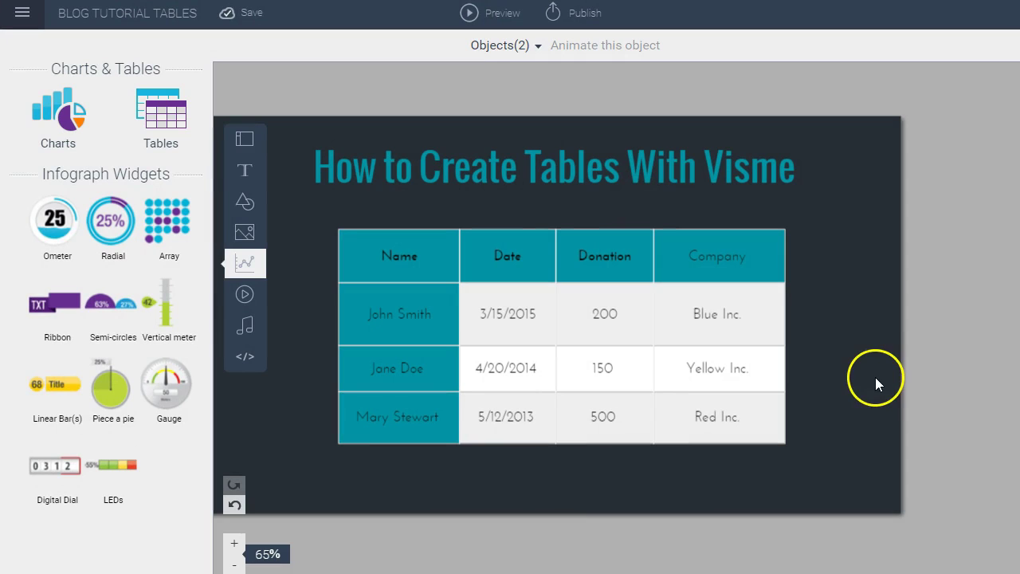
- Give the table a solid outer border style
click(676, 318)
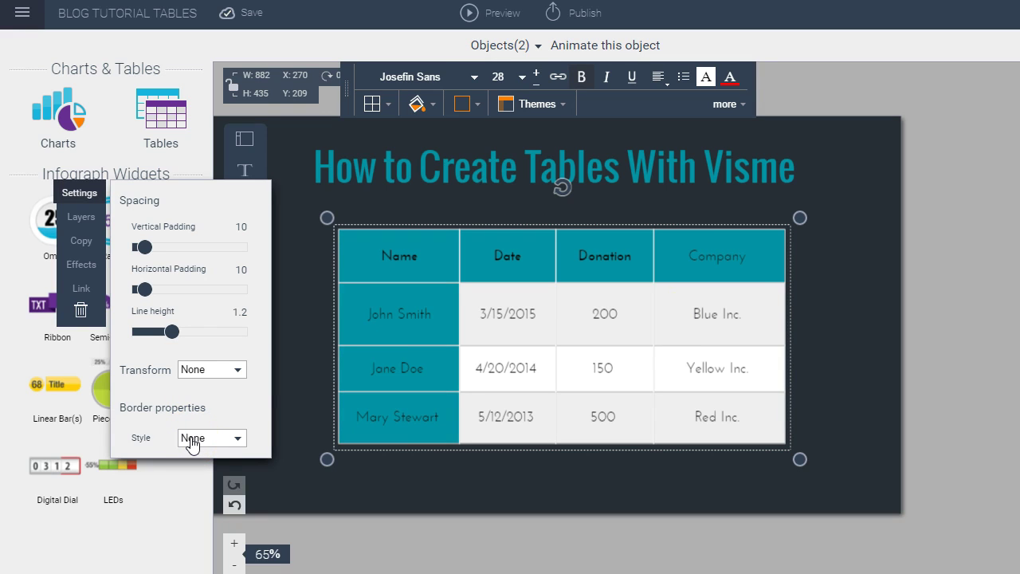
click(192, 444)
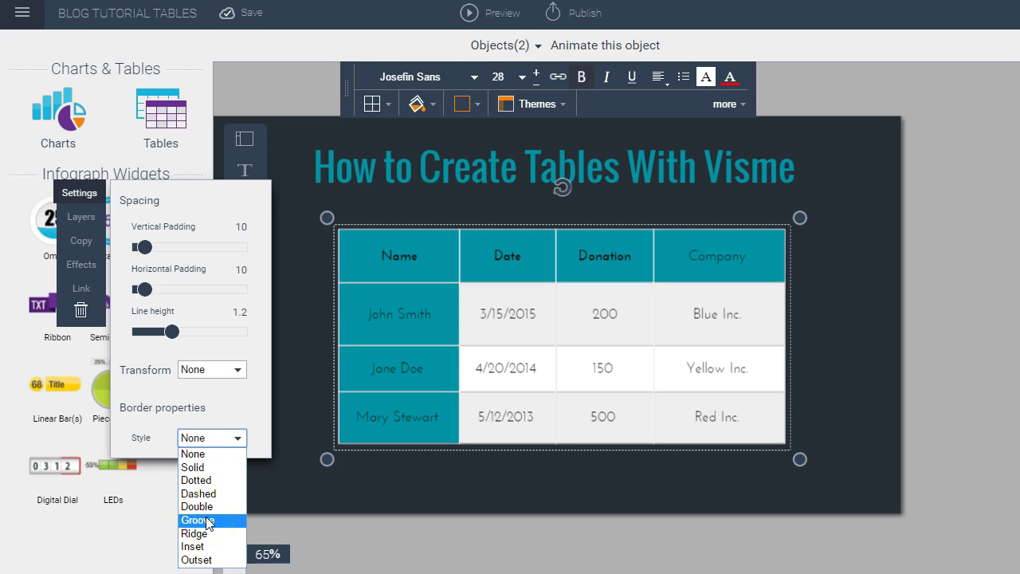
click(209, 469)
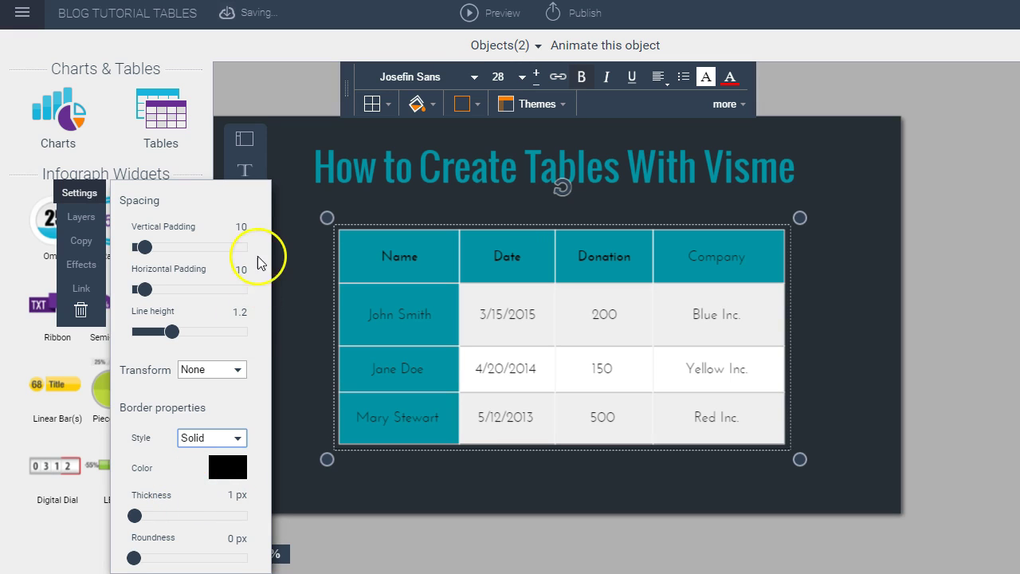
- Change the table's border colour to greyish tan from the recently used swatches
click(90, 200)
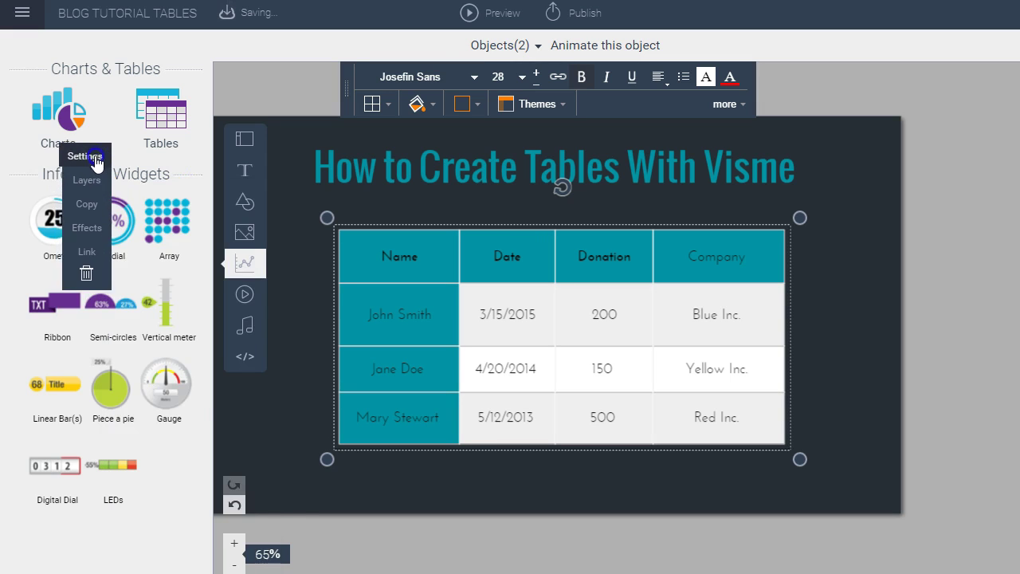
click(88, 147)
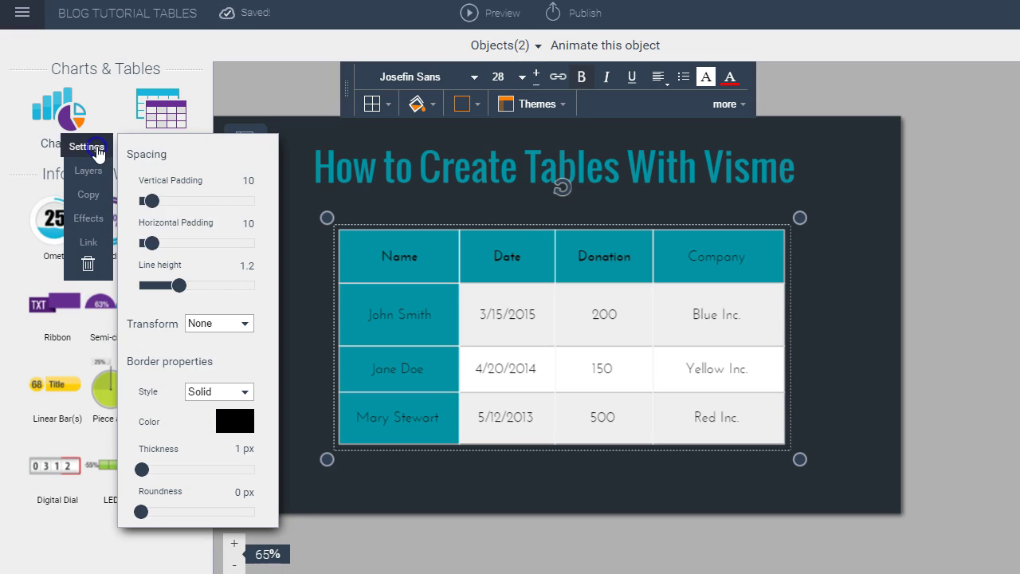
click(225, 430)
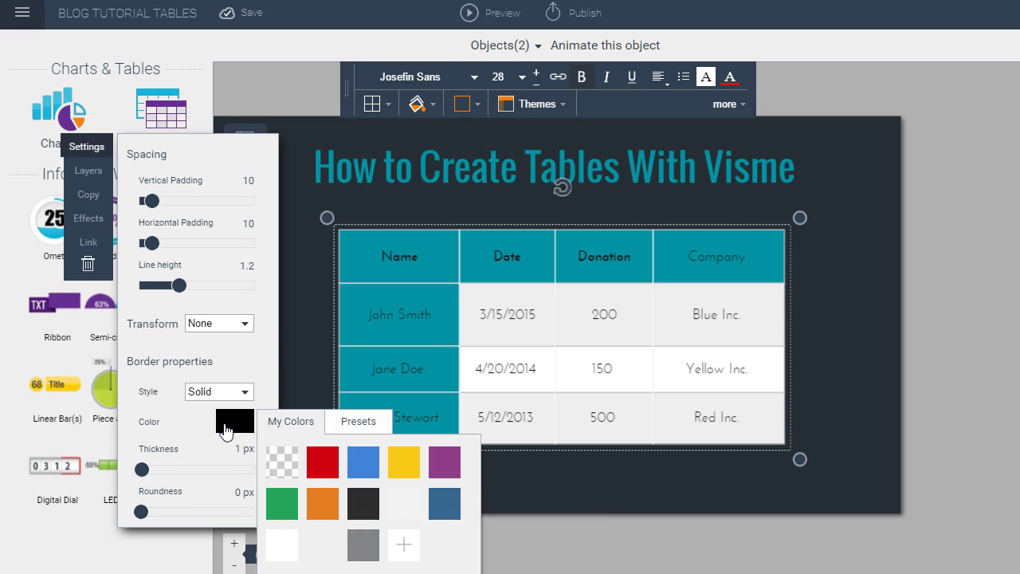
click(345, 423)
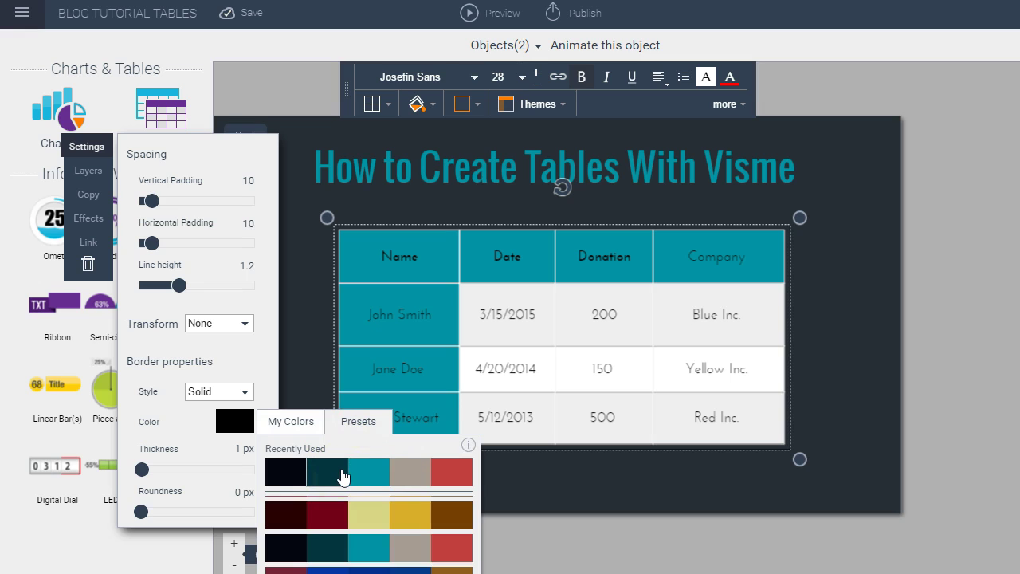
click(398, 471)
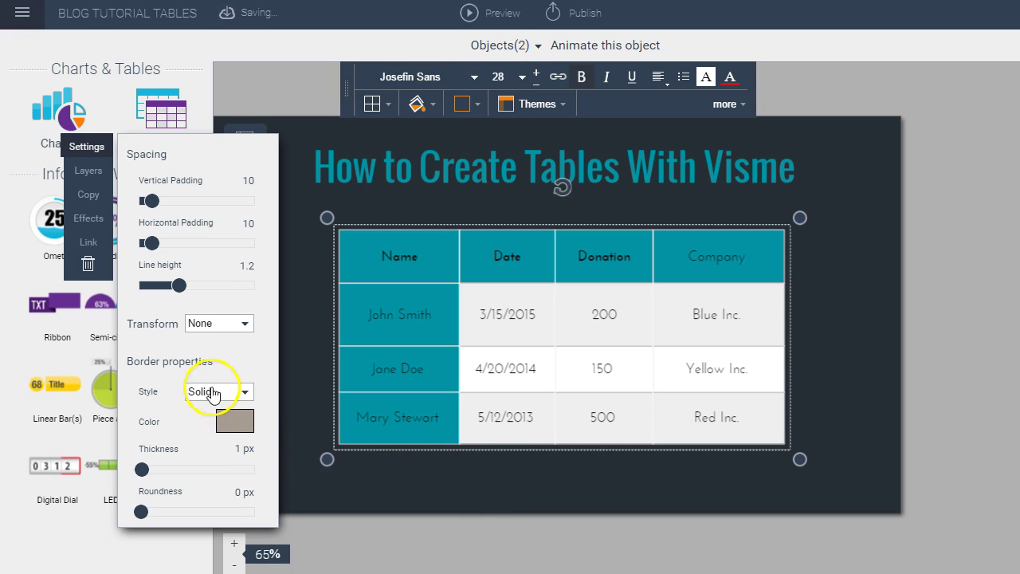
- Set the table's solid border thickness to 2.5 px in Border properties
mouse_move(142, 471)
mouse_down()
mouse_move(211, 471)
mouse_move(143, 467)
mouse_up()
mouse_move(141, 511)
mouse_down()
mouse_move(218, 514)
mouse_move(125, 506)
mouse_up()
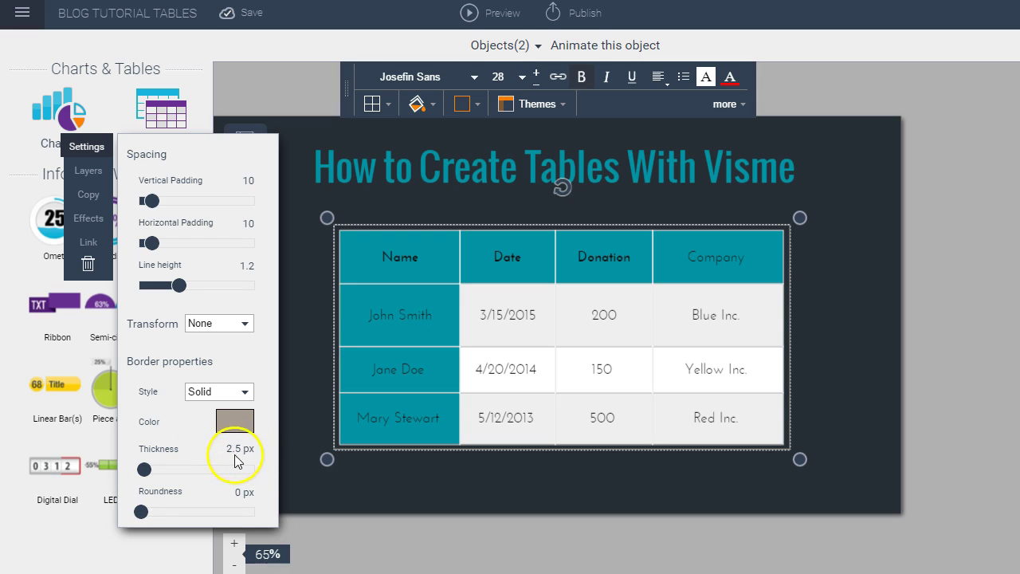
click(303, 353)
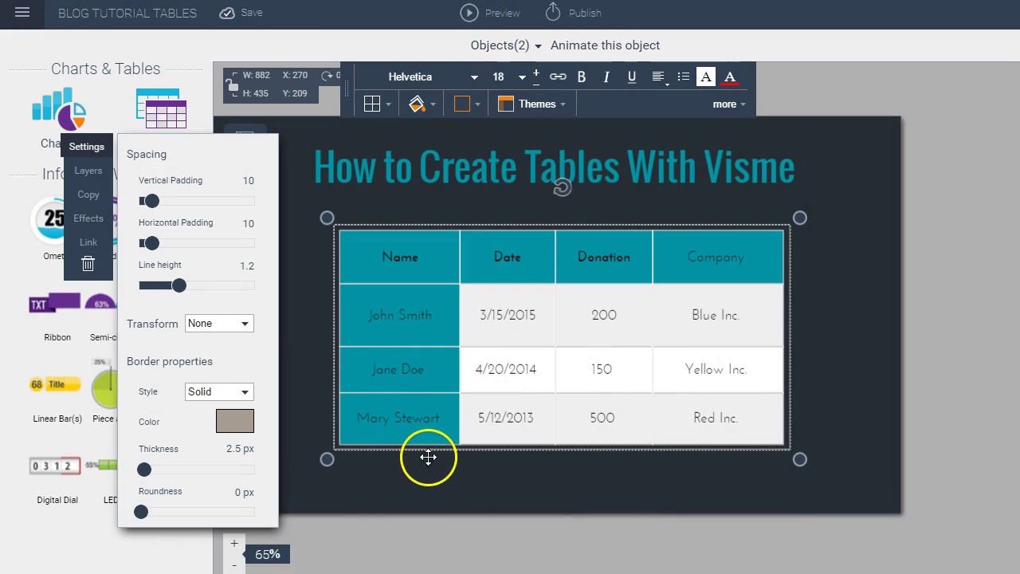
click(507, 318)
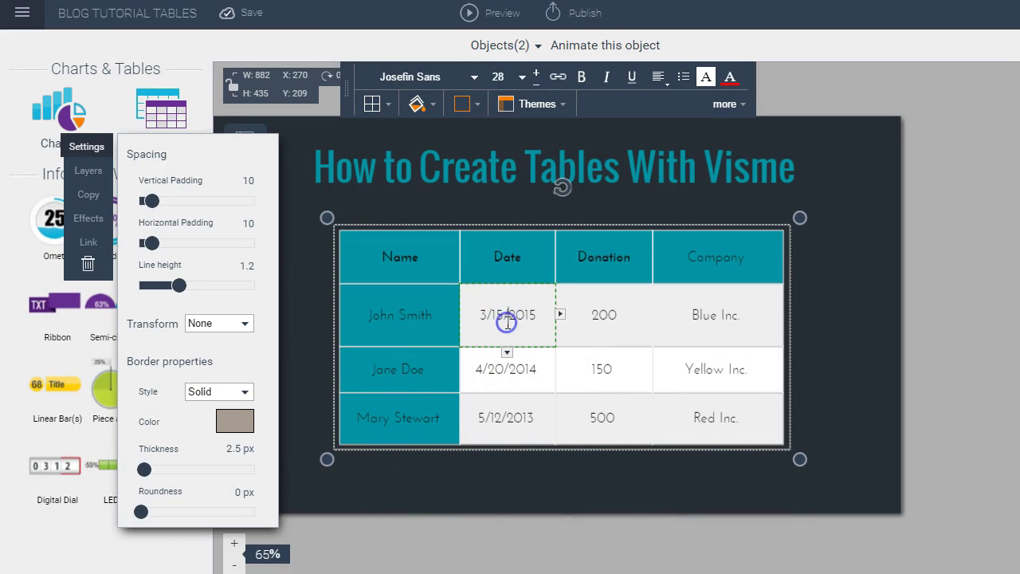
click(562, 315)
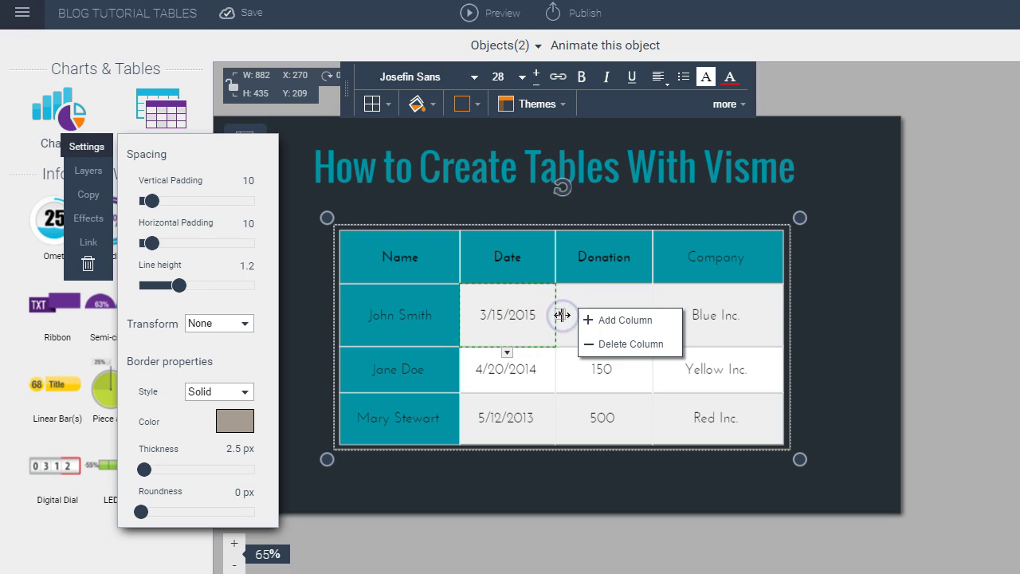
click(597, 320)
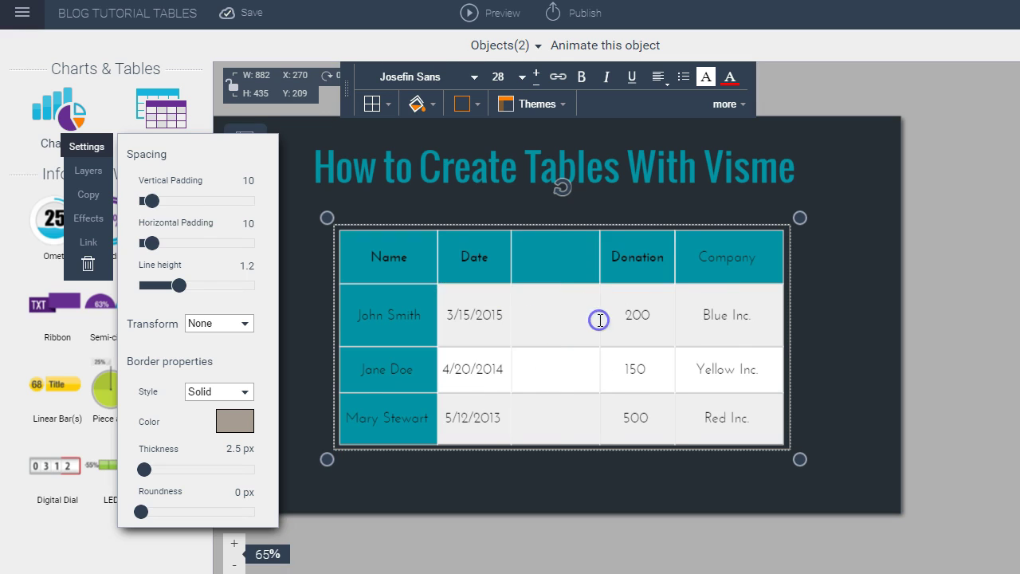
click(473, 354)
click(479, 380)
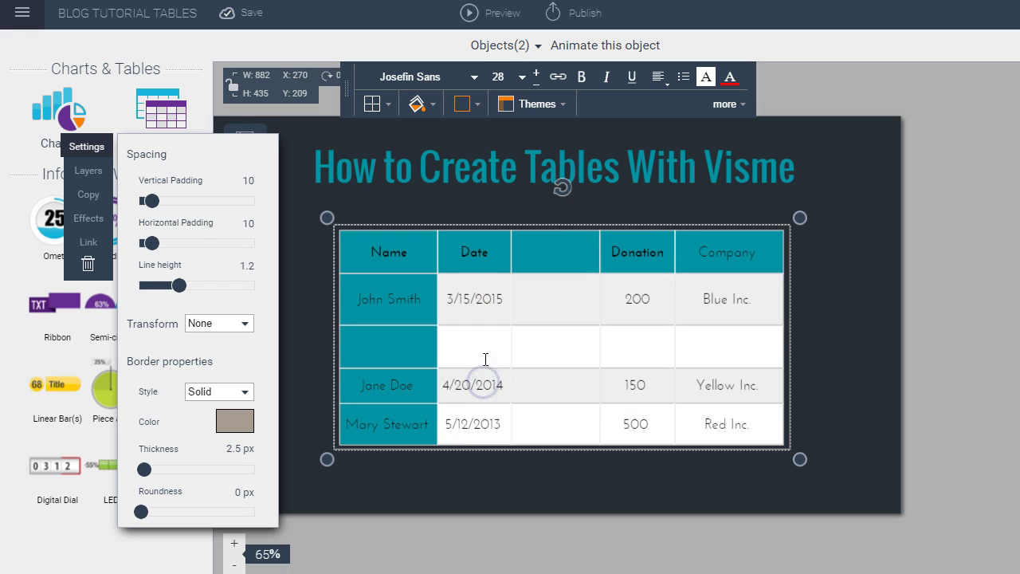
click(525, 296)
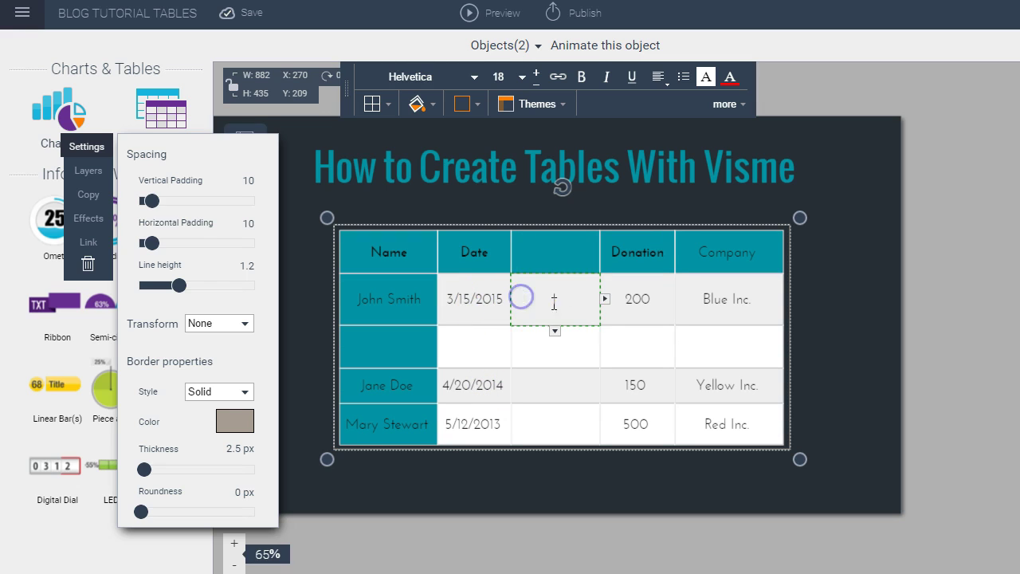
click(606, 297)
click(662, 328)
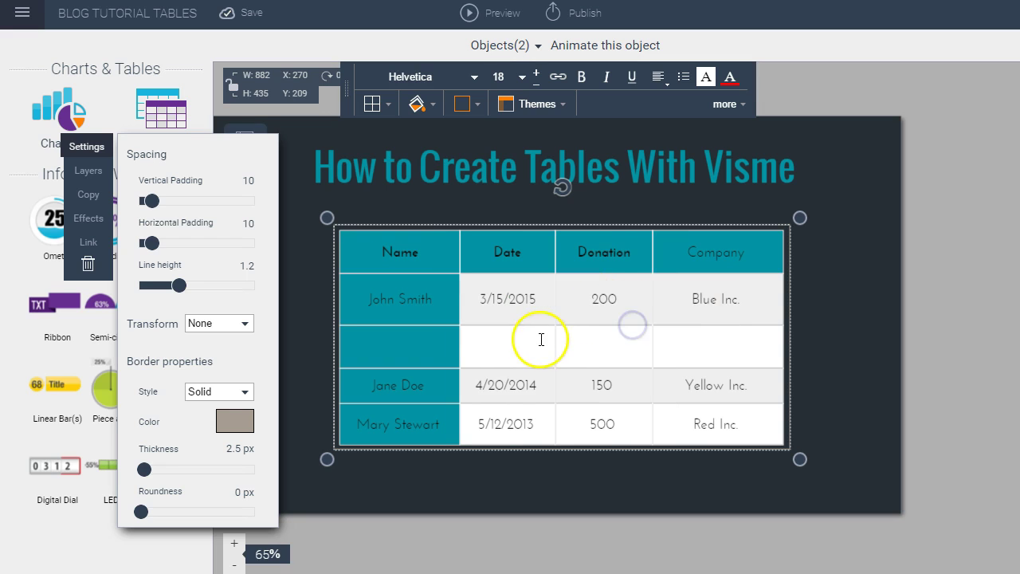
click(540, 339)
click(507, 373)
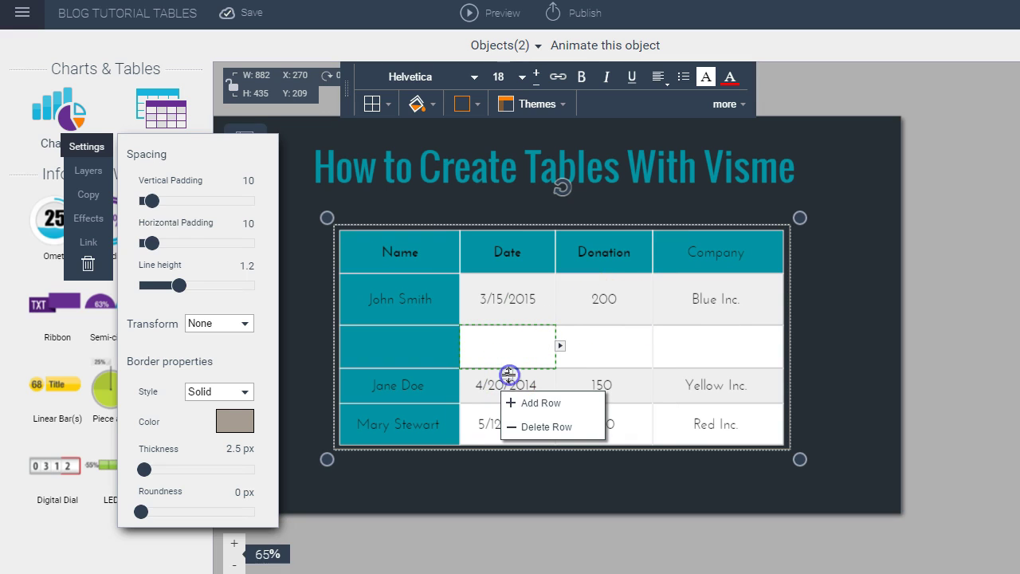
click(537, 427)
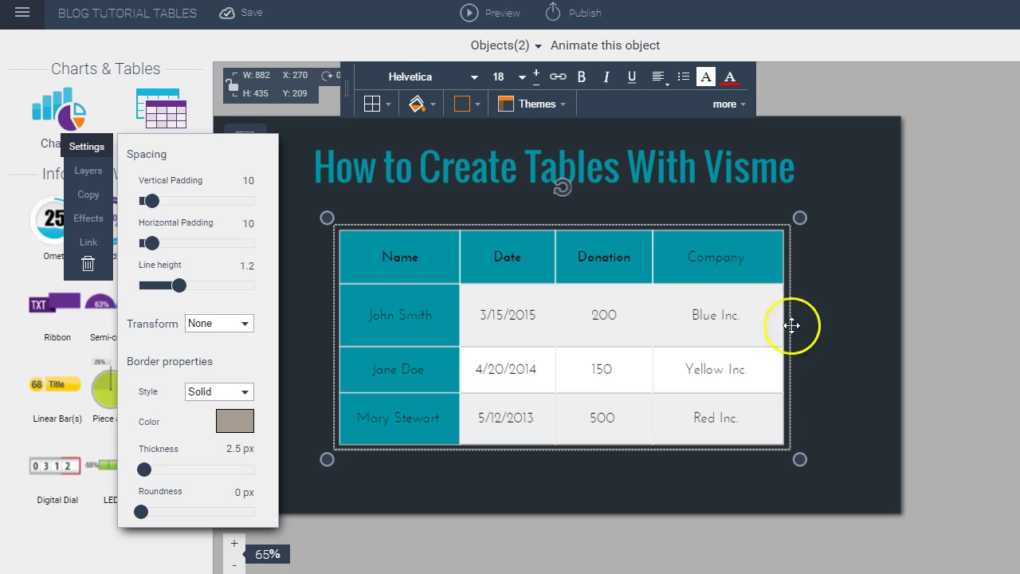
click(690, 316)
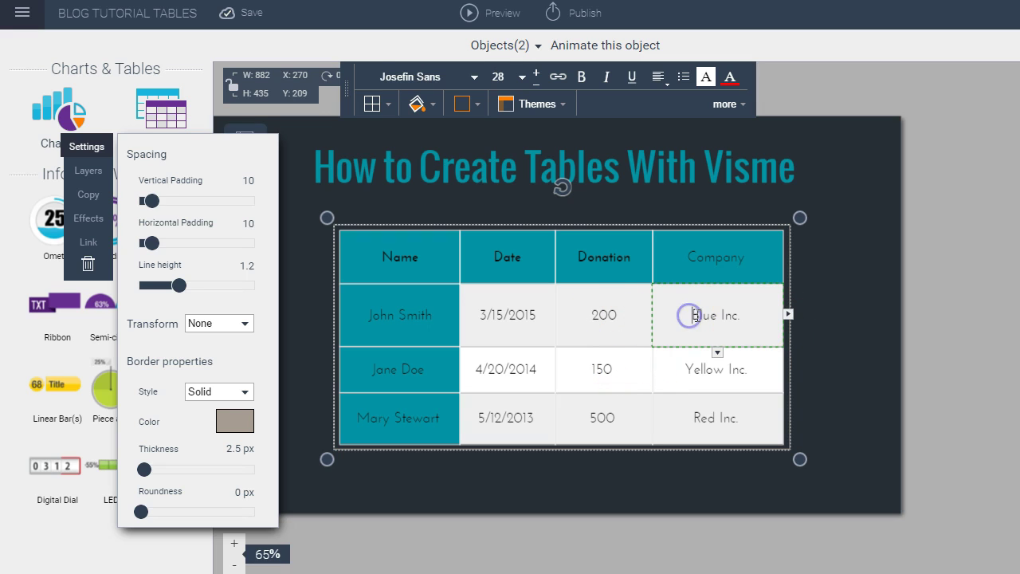
triple_click(699, 315)
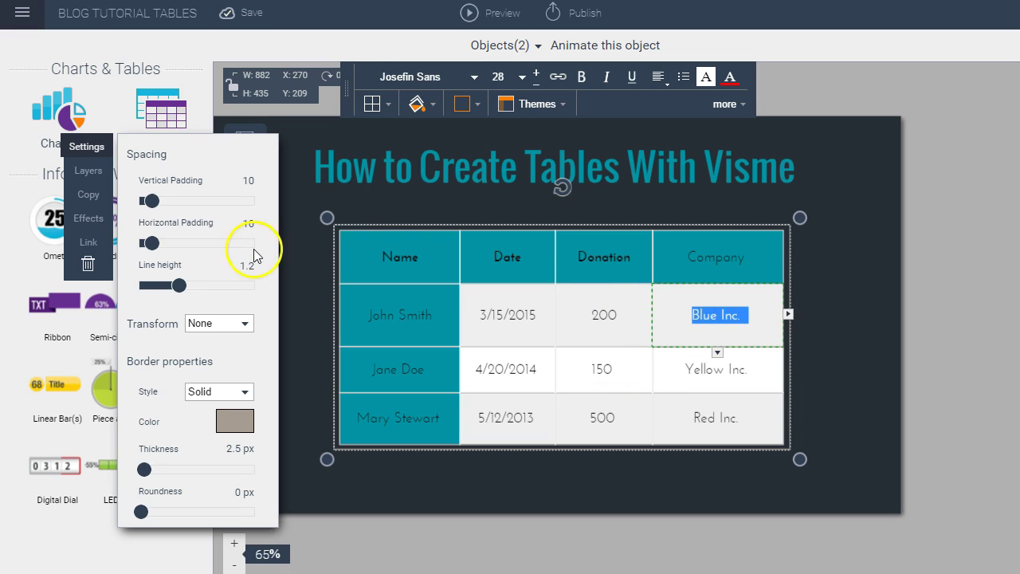
click(89, 244)
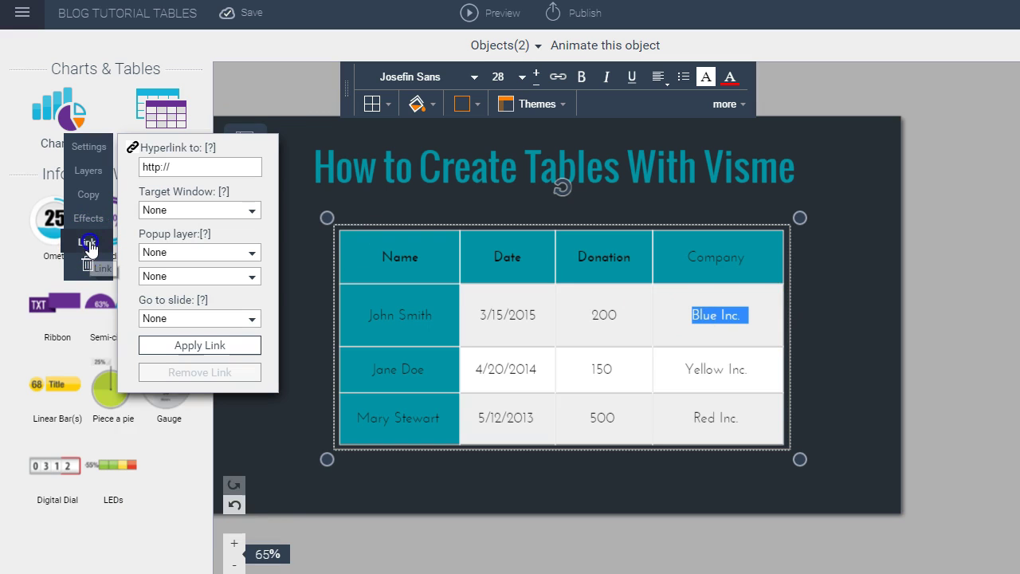
click(201, 167)
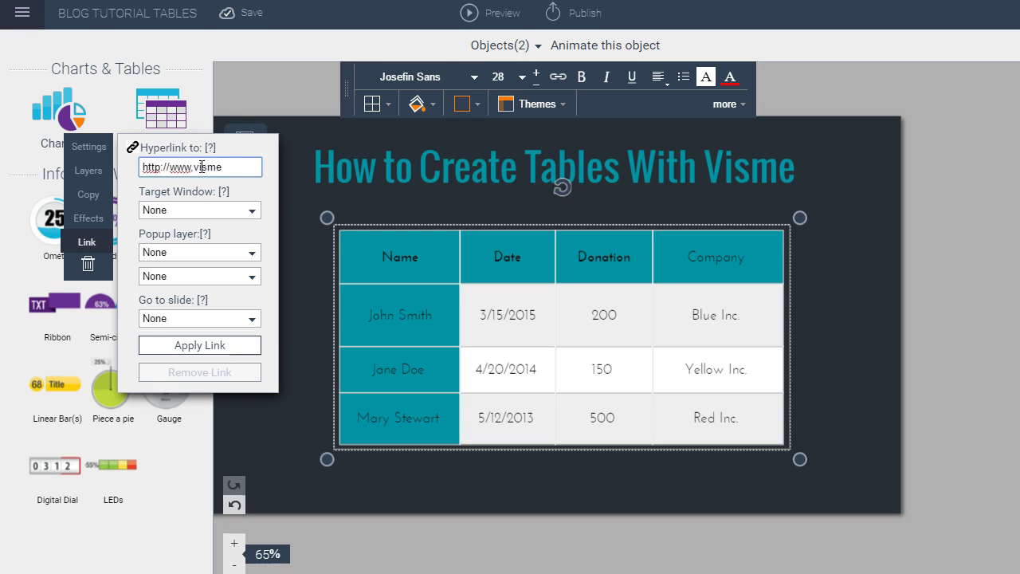
click(209, 210)
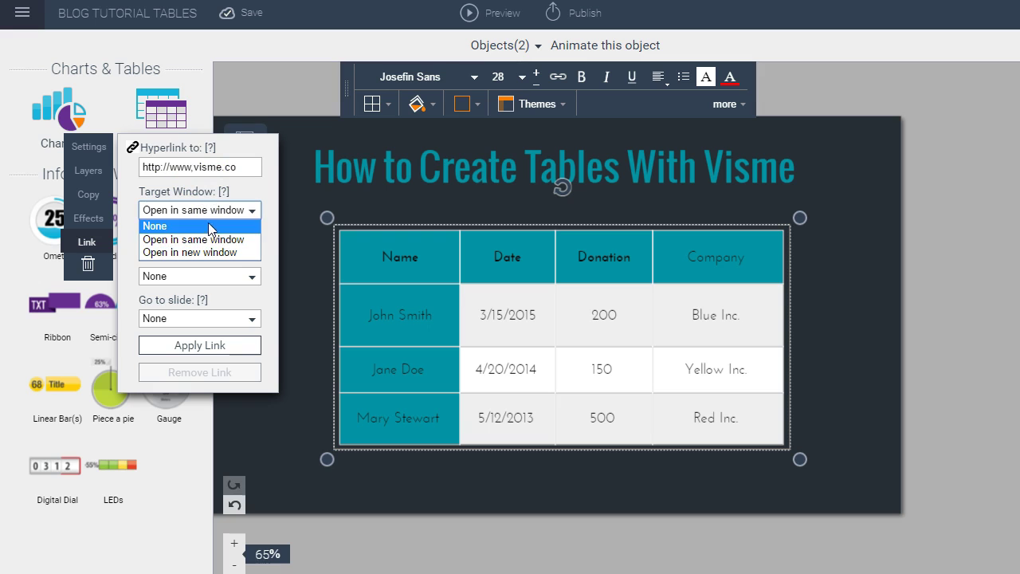
click(209, 252)
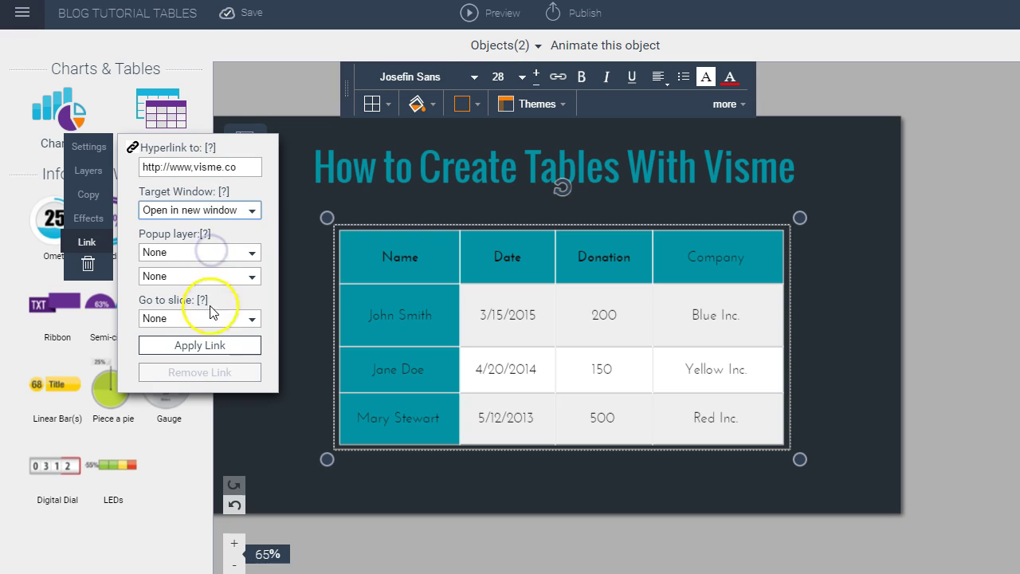
click(211, 347)
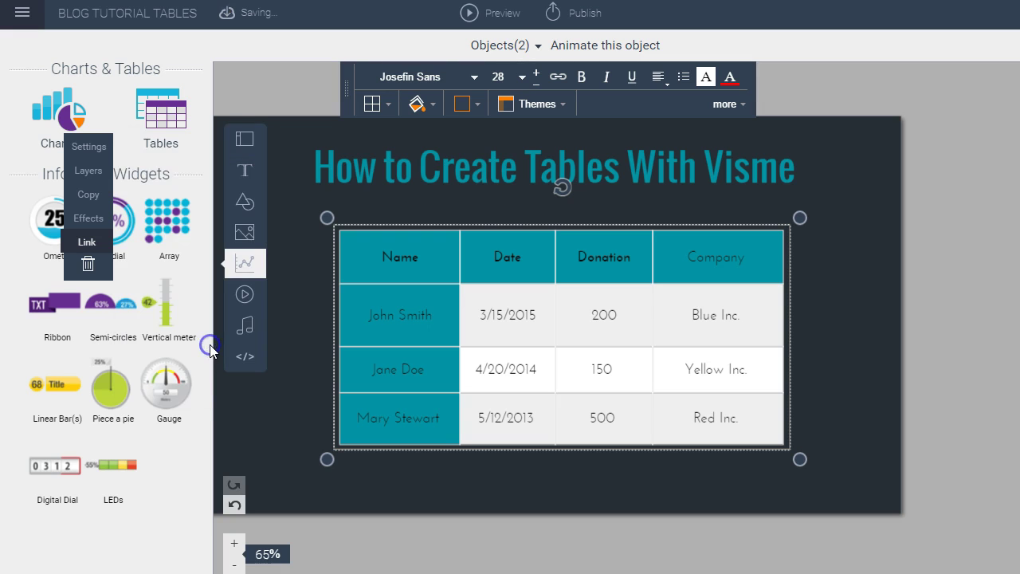